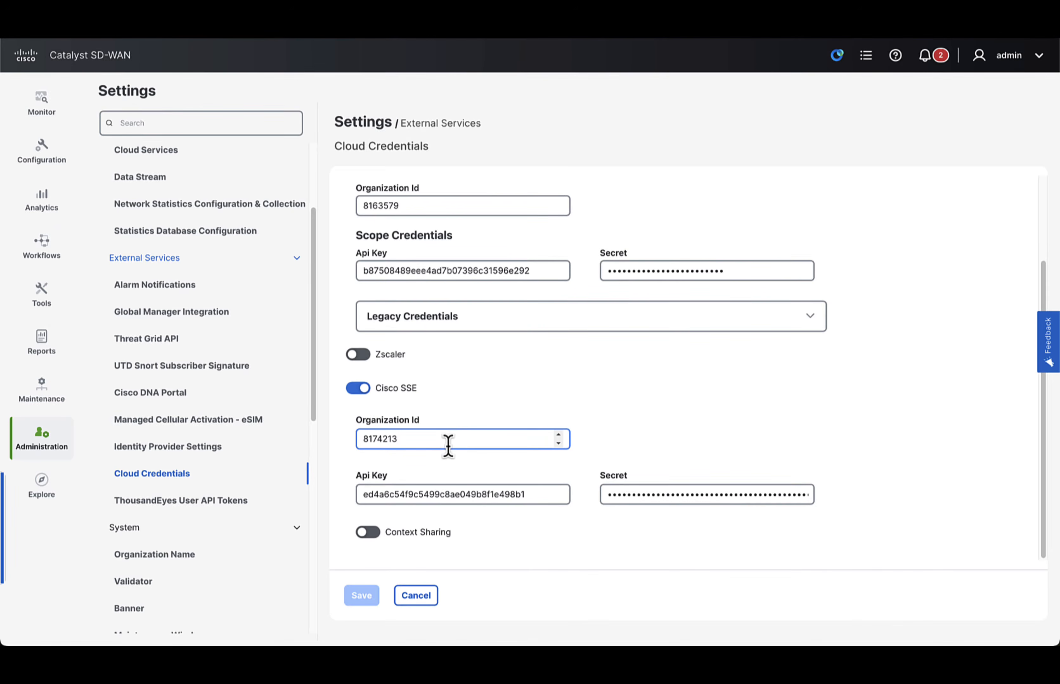
- Check the API key and secret fields of the Cisco SSE cloud credentials
left_click(490, 494)
left_click(647, 494)
left_click(543, 558)
- In the policy groups, create a Secure Service Edge policy named CiscoSecureAccessPolicy with solution sdwan and a description beginning "CSA Policy for my"
mouse_move(42, 152)
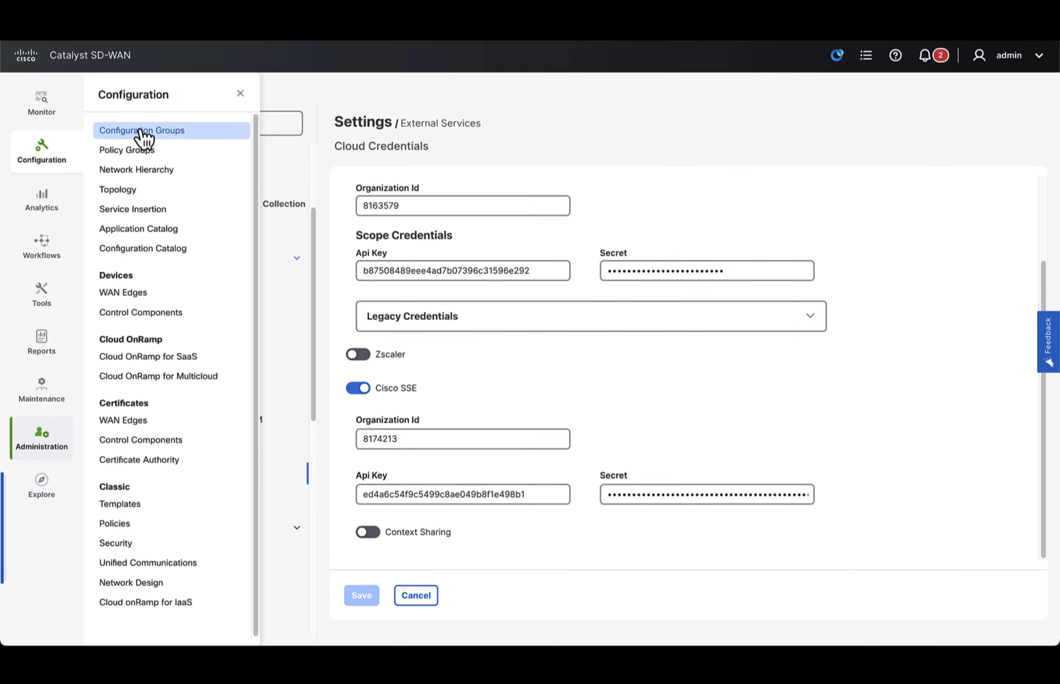
left_click(143, 151)
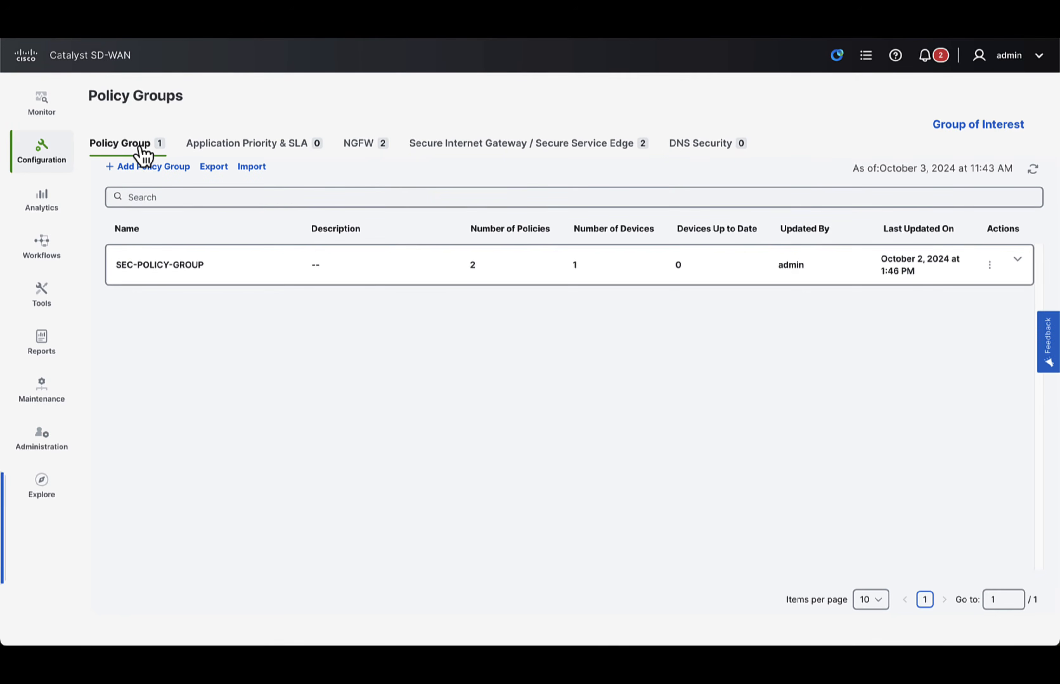
left_click(466, 151)
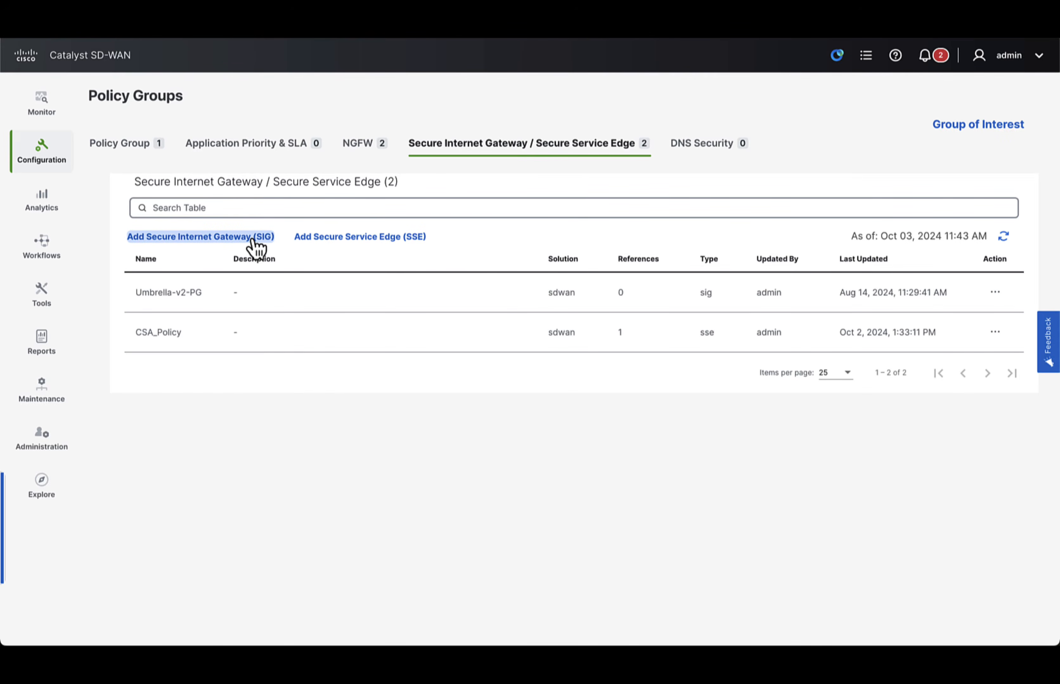
left_click(368, 241)
left_click(402, 274)
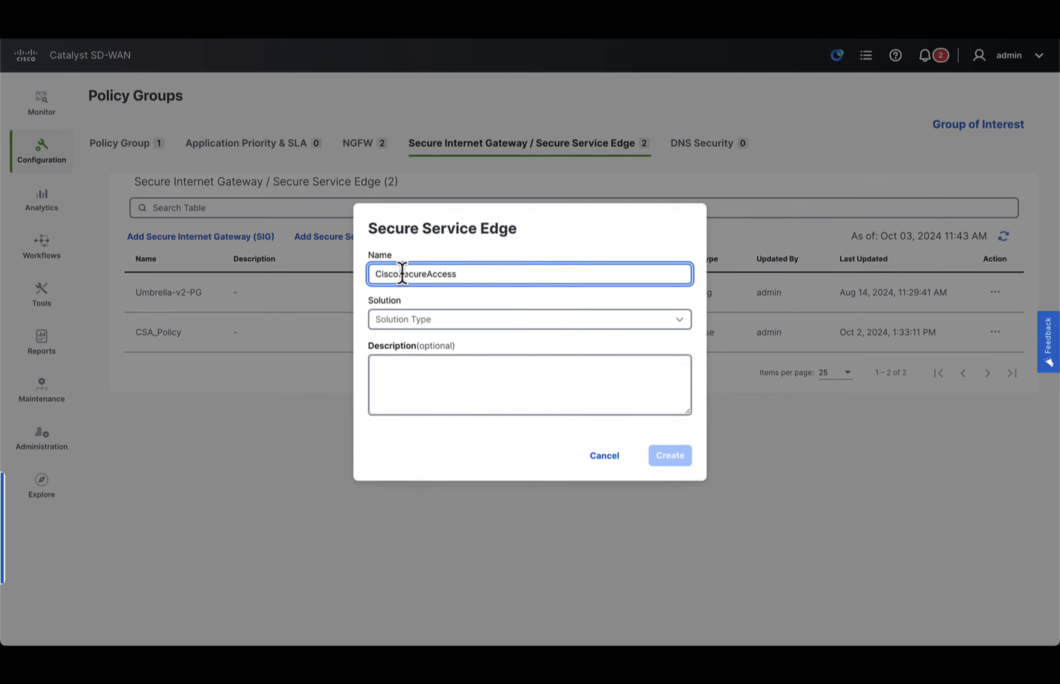
type("CiscoSecureAccessPolicy")
left_click(407, 331)
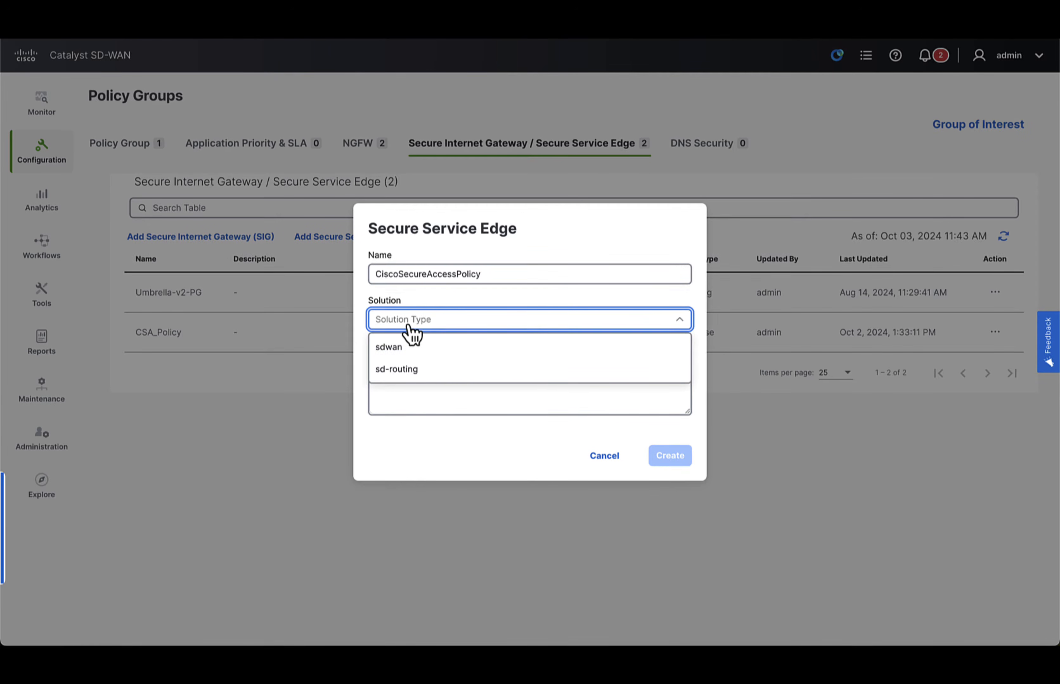
left_click(431, 349)
left_click(451, 371)
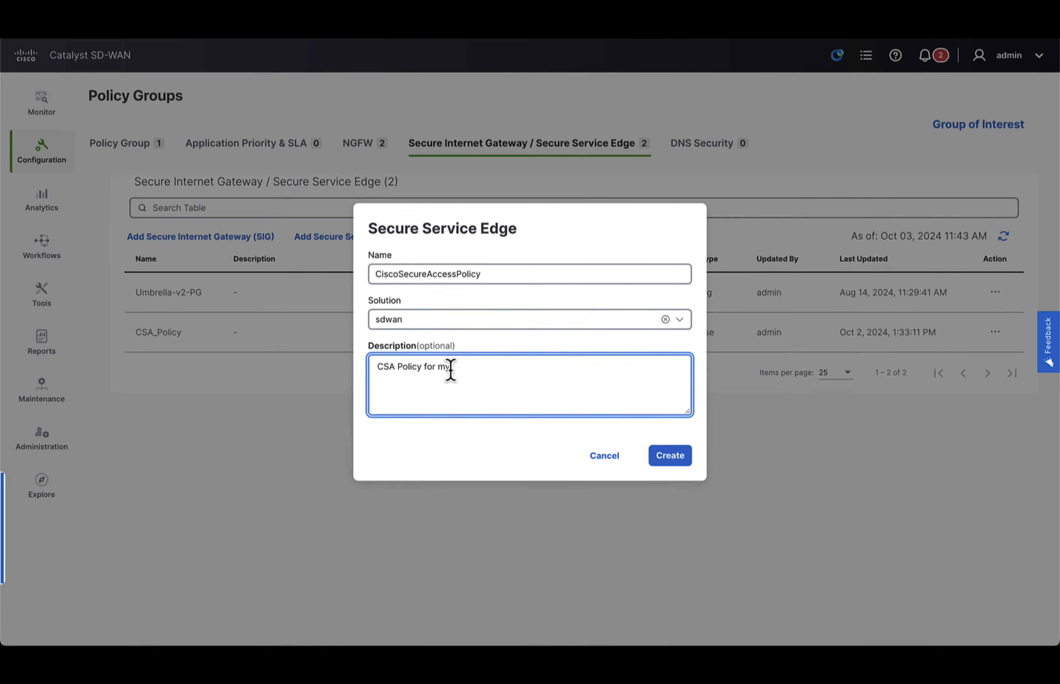
left_click(670, 456)
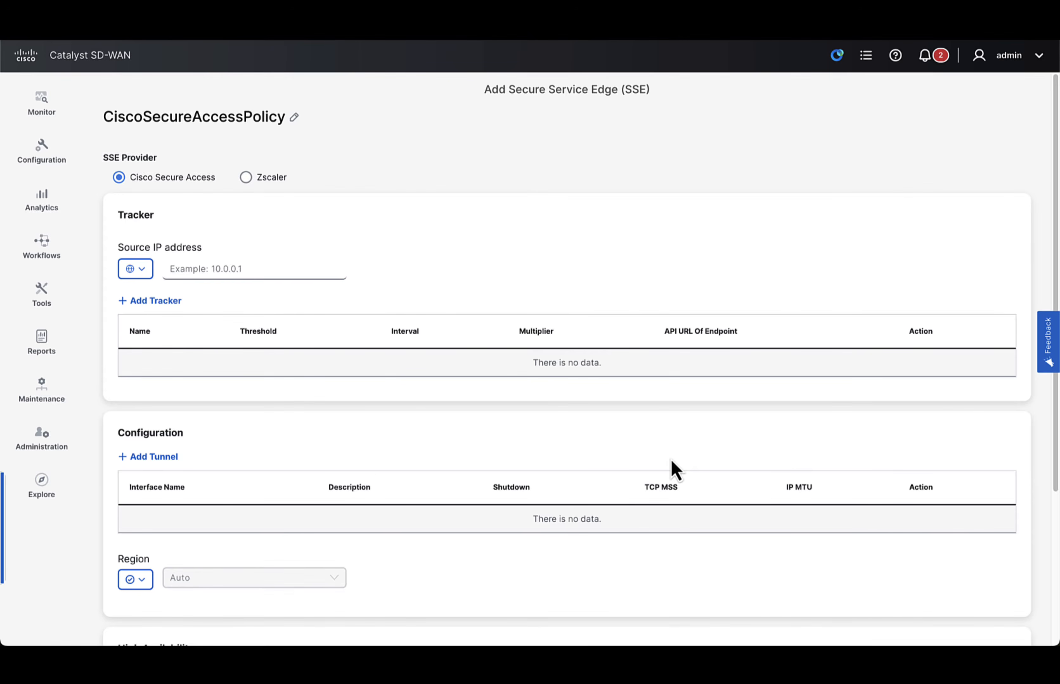
- Set the tracker's source IP address to 192.168.250.200 in the SSE policy
left_click(229, 270)
type("192.168.250")
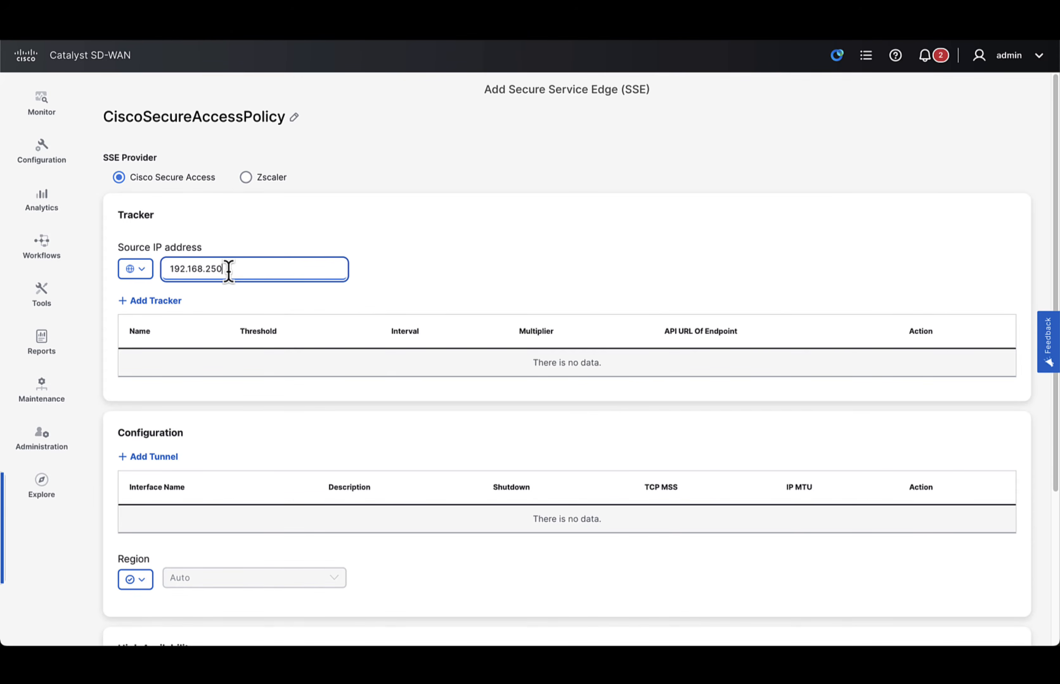
type(".200")
- Add an IPsec tunnel named ipsec101 with source interface GigabitEthernet1, keeping the default tracker and the primary data center
scroll(256, 355, "down", 3)
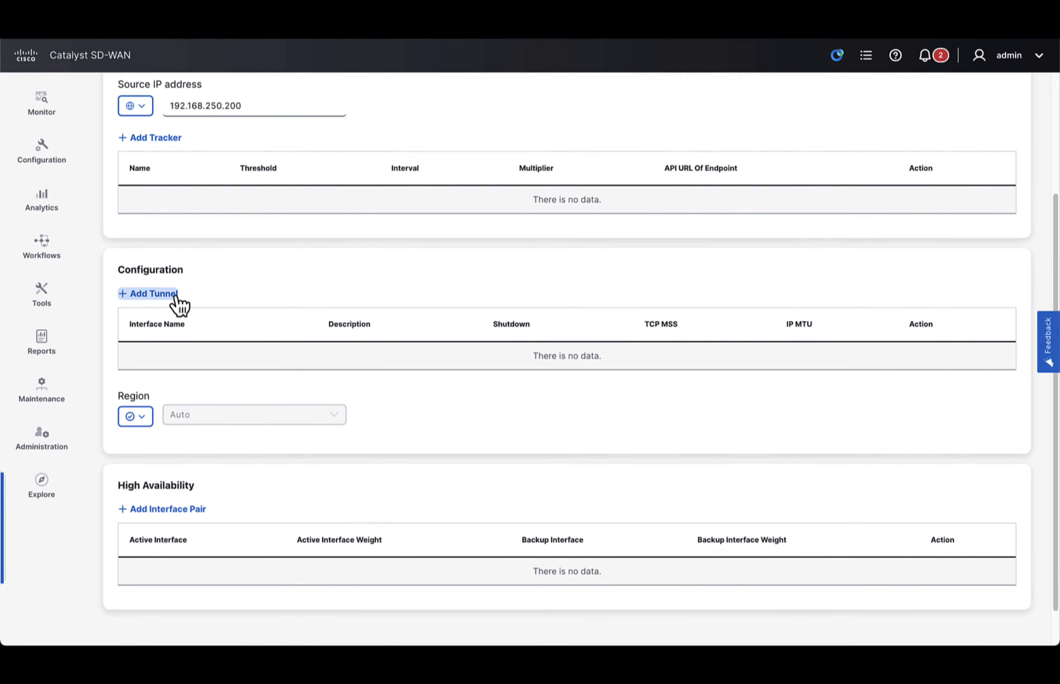
left_click(176, 299)
left_click(355, 305)
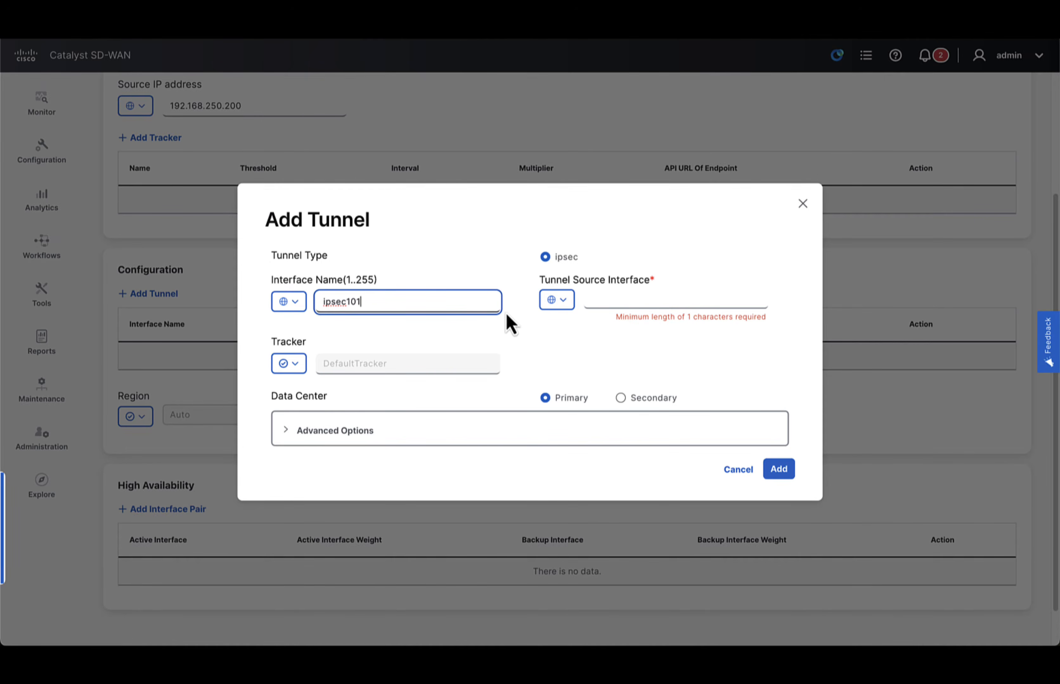
left_click(642, 306)
type("Gig")
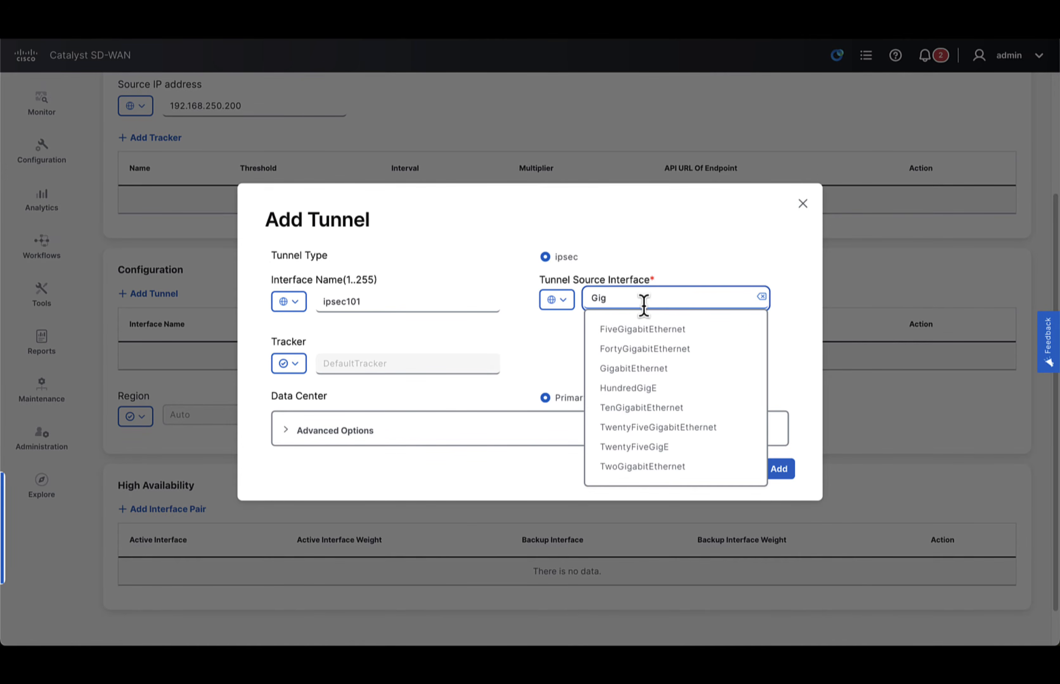
left_click(663, 372)
left_click(682, 300)
type("1")
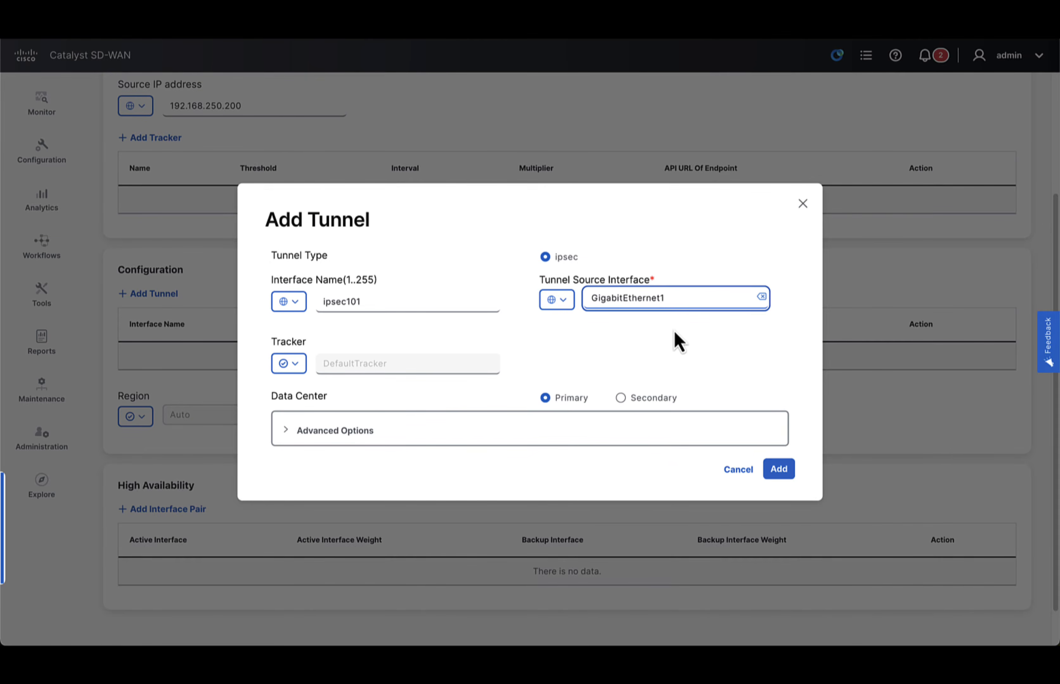
left_click(677, 342)
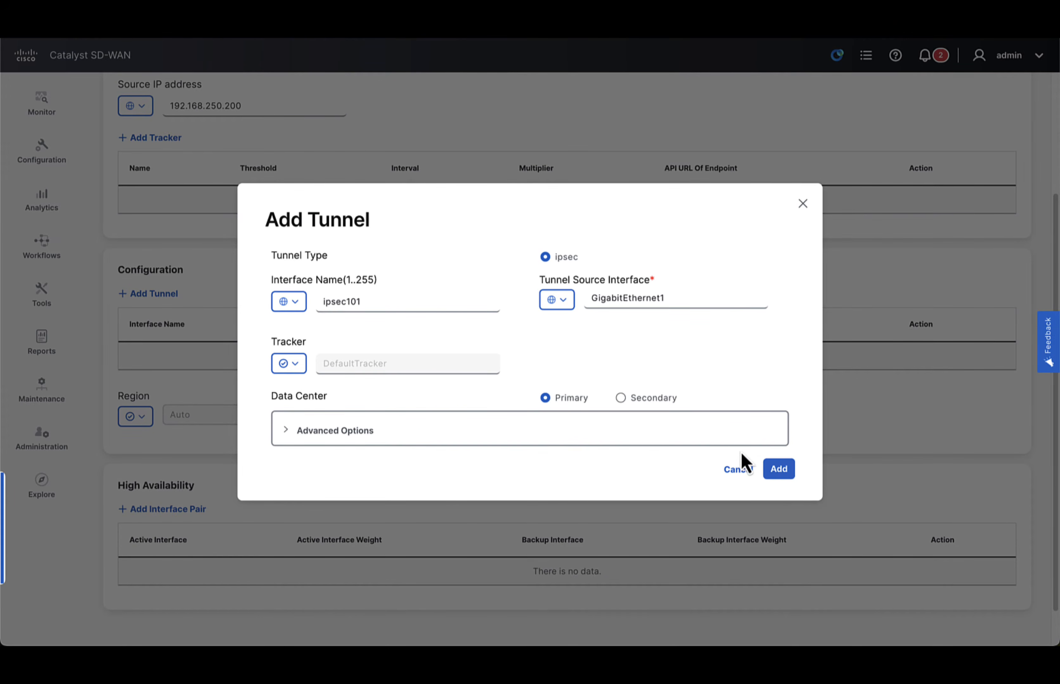
left_click(782, 475)
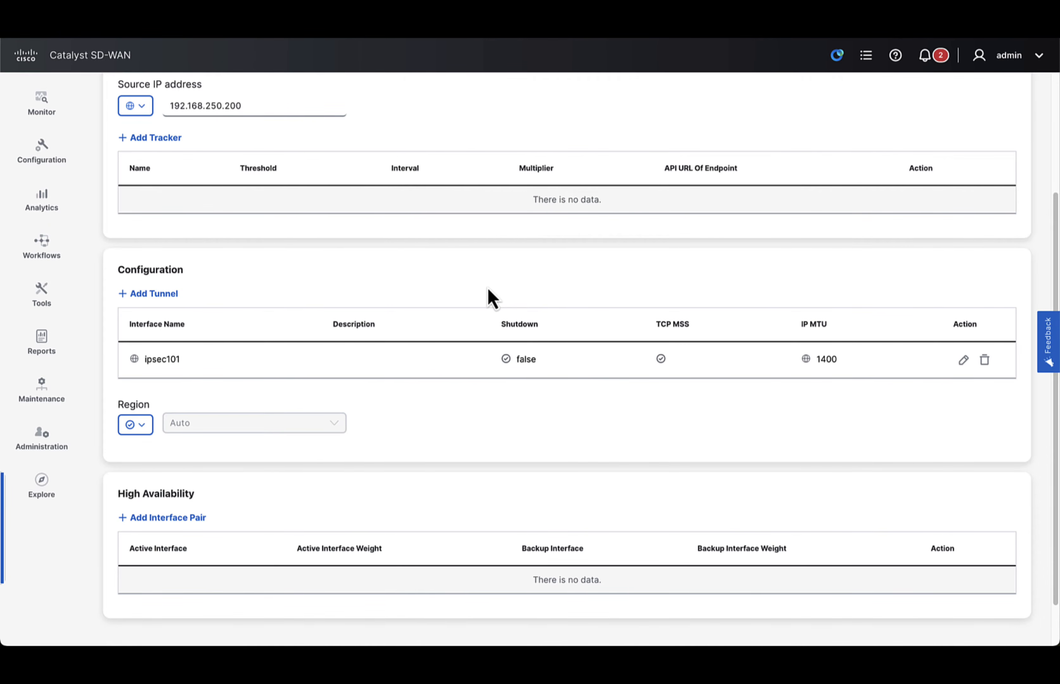
- Add a second IPsec tunnel named ipsec102 with source interface GigabitEthernet1 and the secondary data center
left_click(170, 297)
left_click(388, 307)
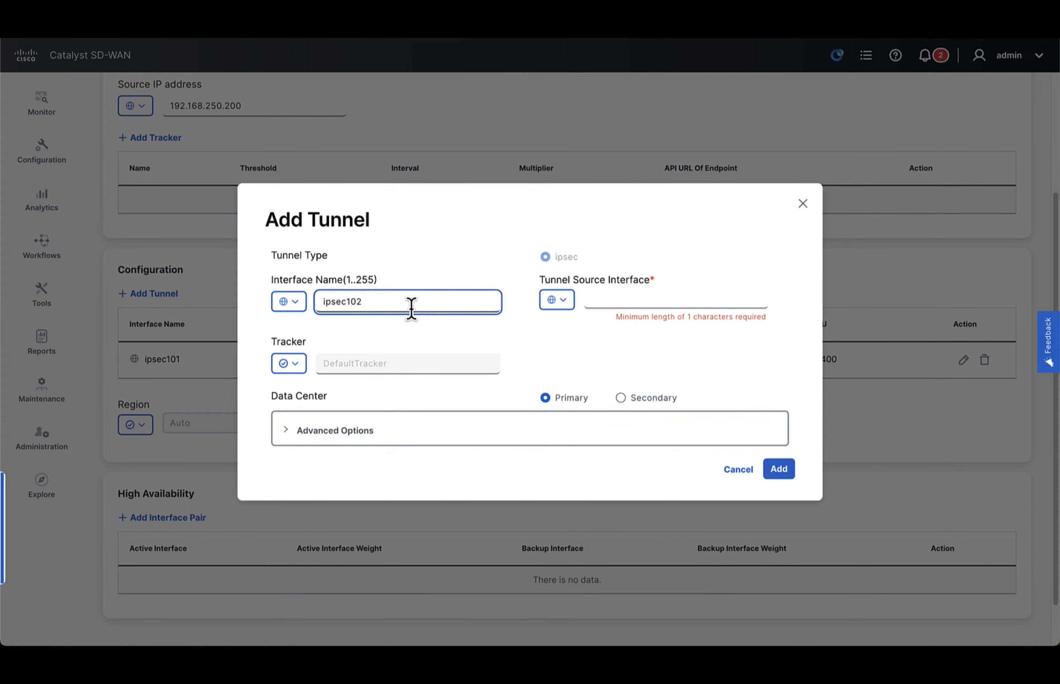
left_click(601, 301)
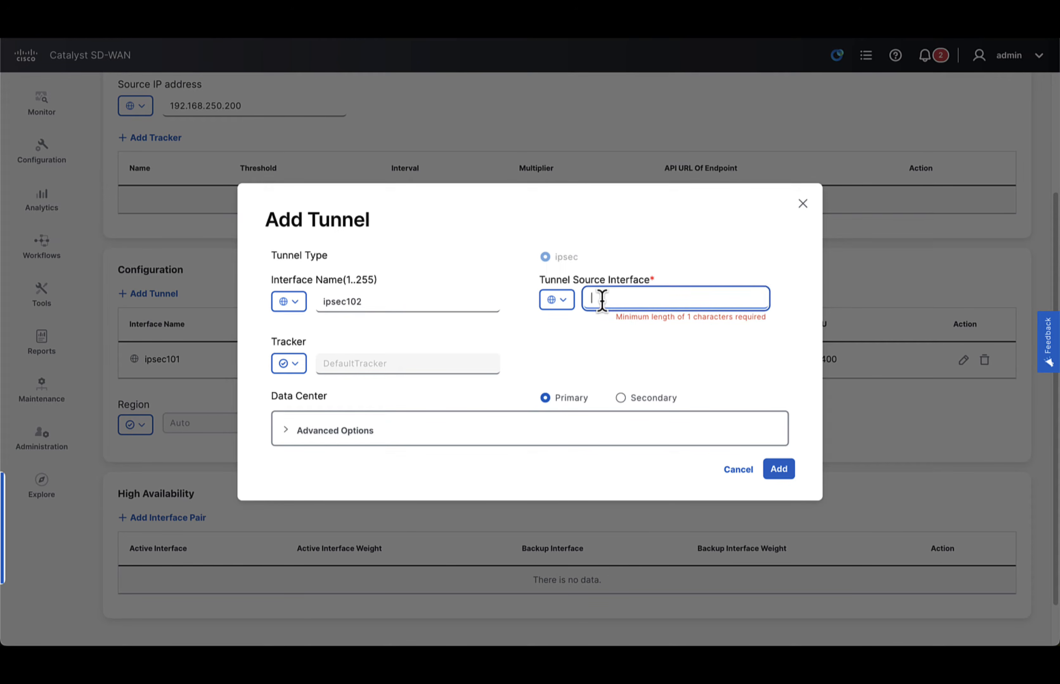
type("Giga")
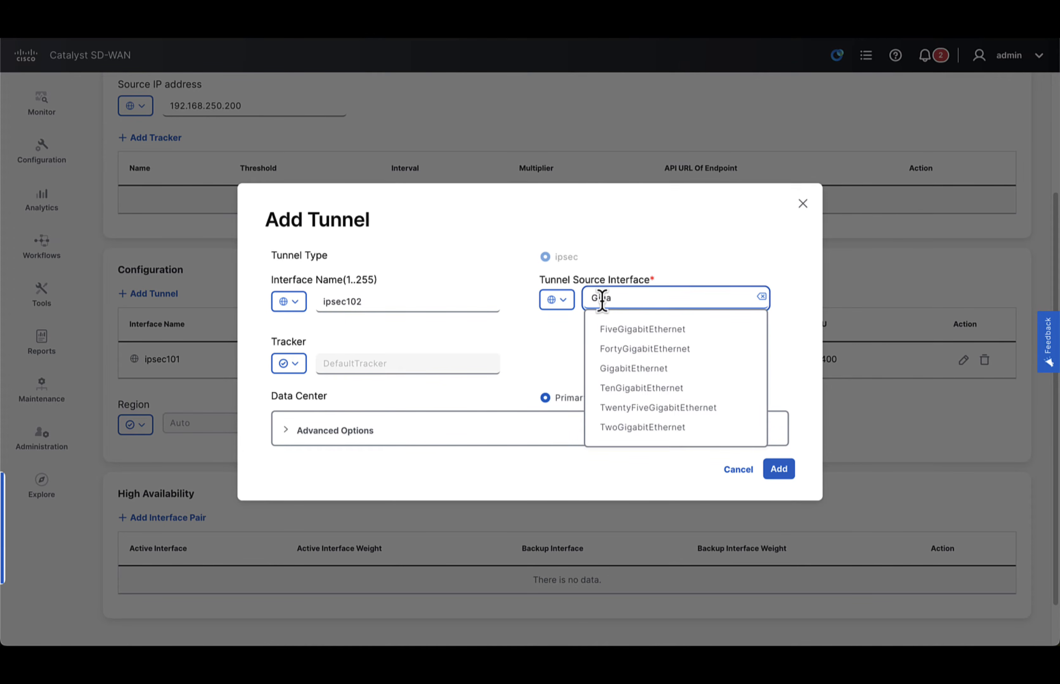
left_click(632, 369)
type("1")
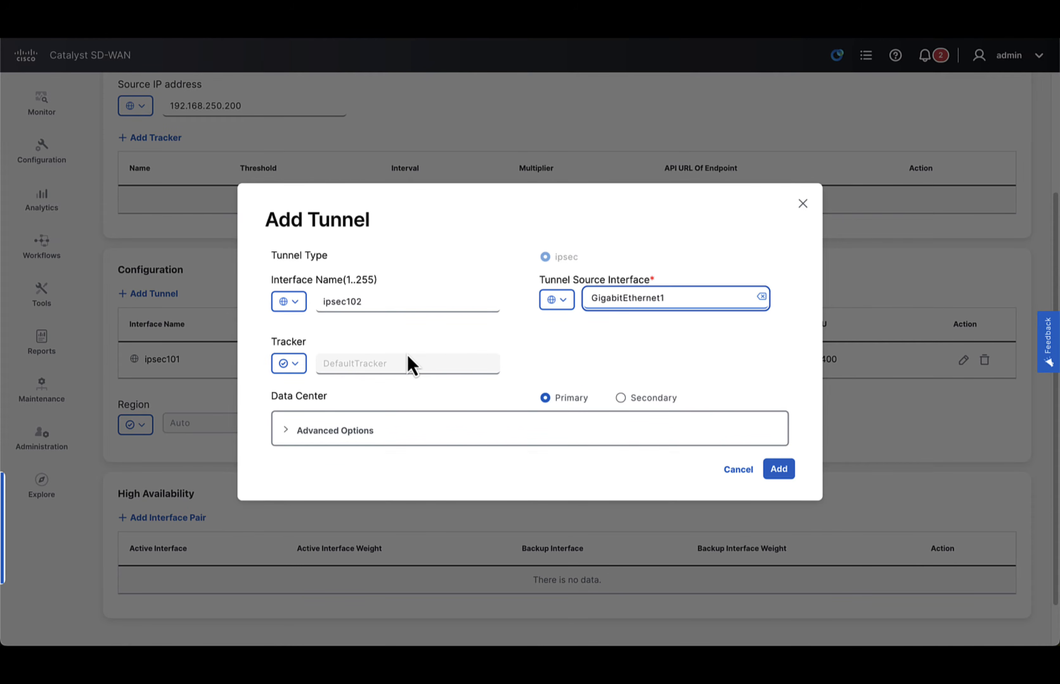
left_click(621, 399)
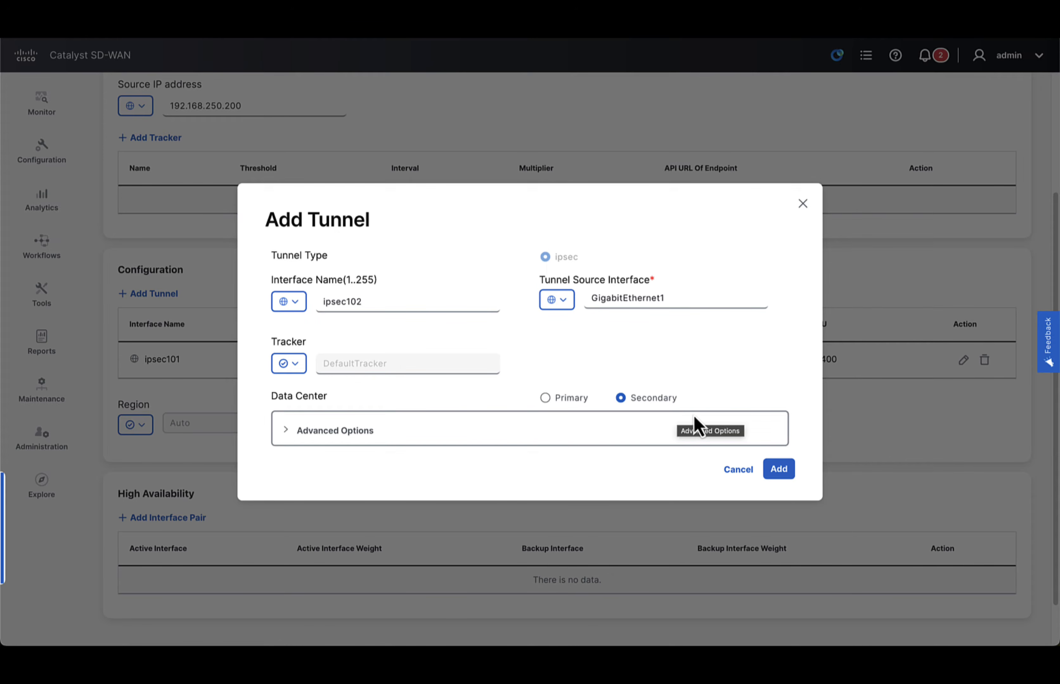
left_click(784, 470)
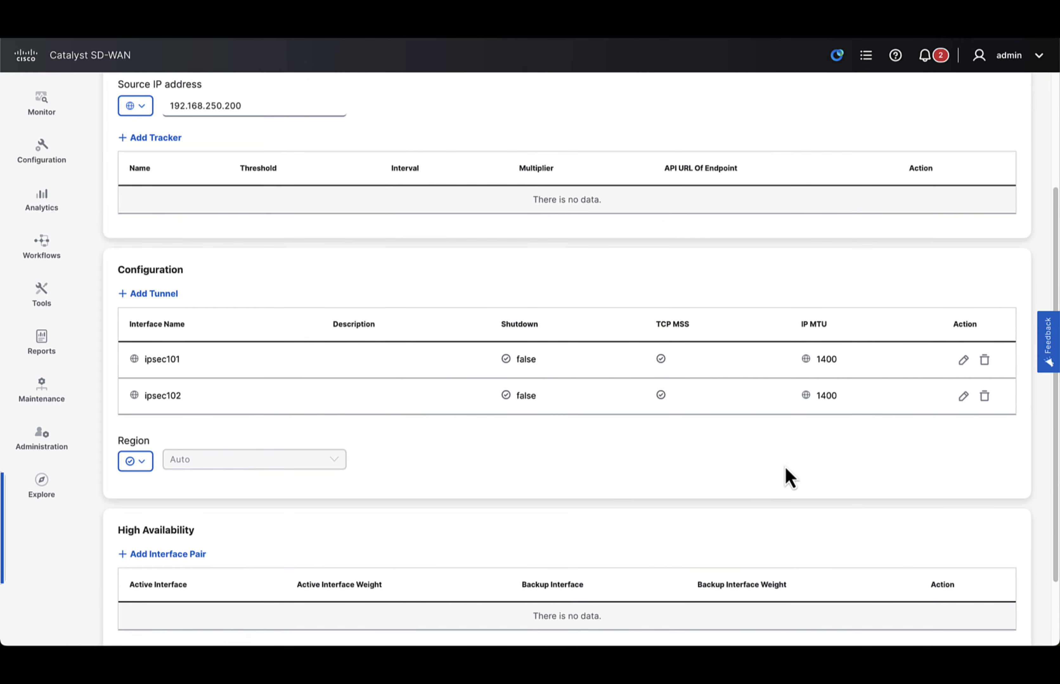
- Add a high-availability interface pair with ipsec101 active and ipsec102 as backup, and save the SSE policy
scroll(346, 465, "down", 2)
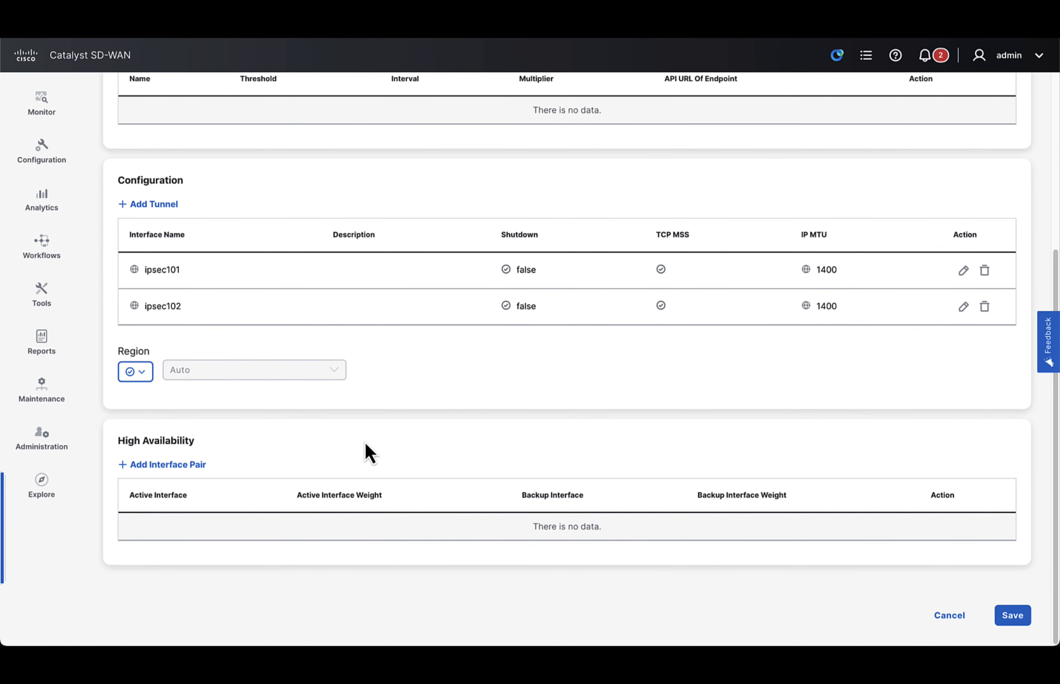
left_click(193, 478)
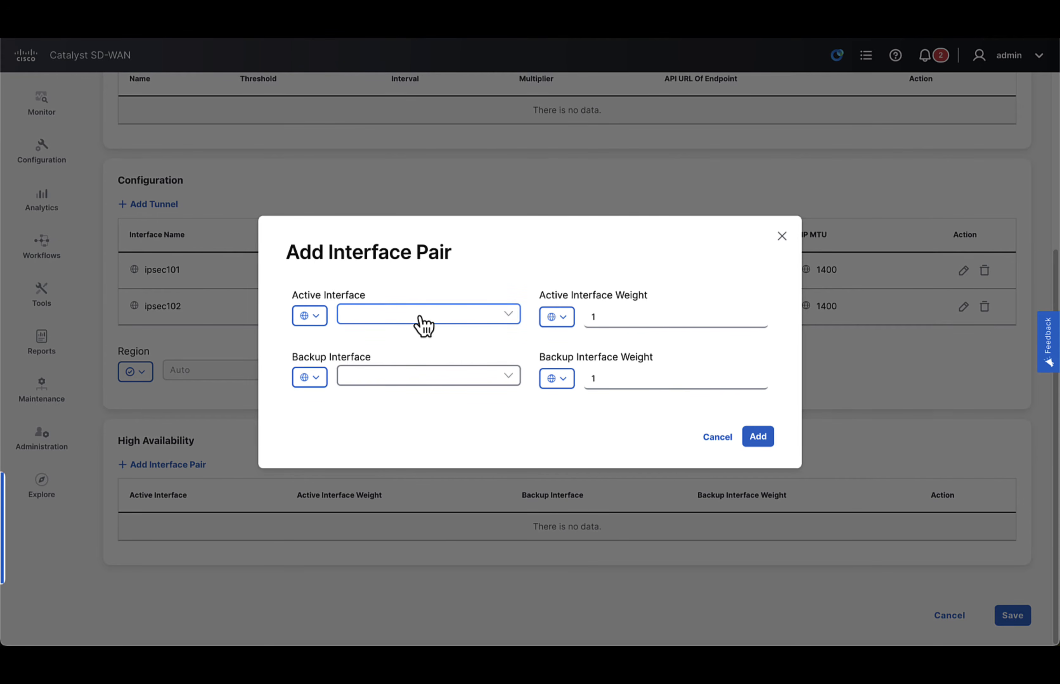
left_click(423, 326)
left_click(361, 378)
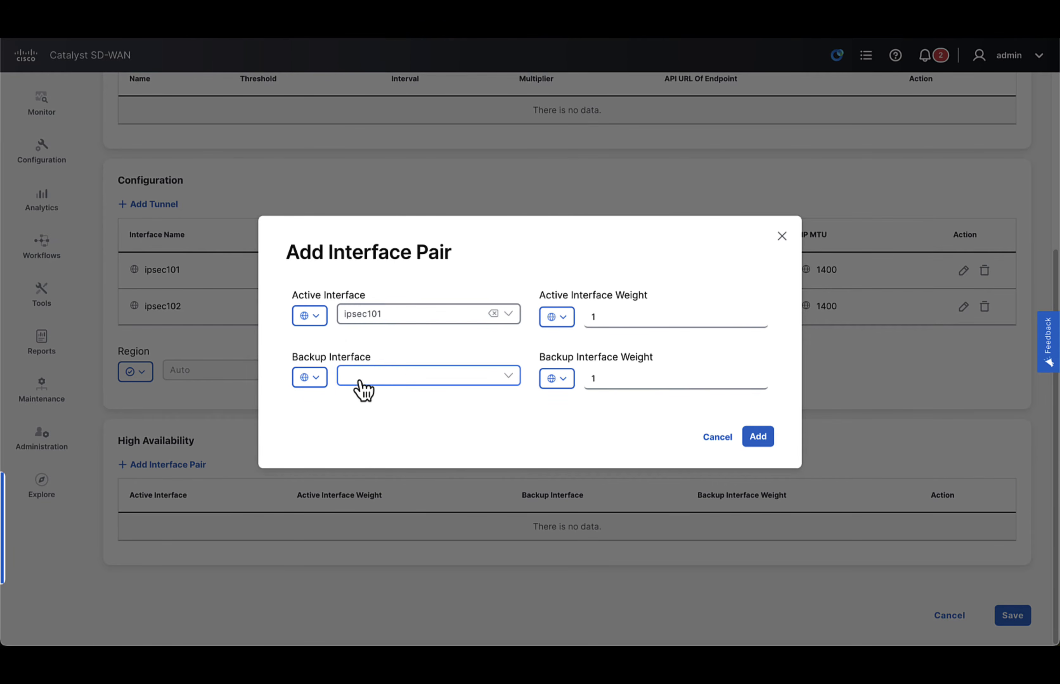
left_click(366, 382)
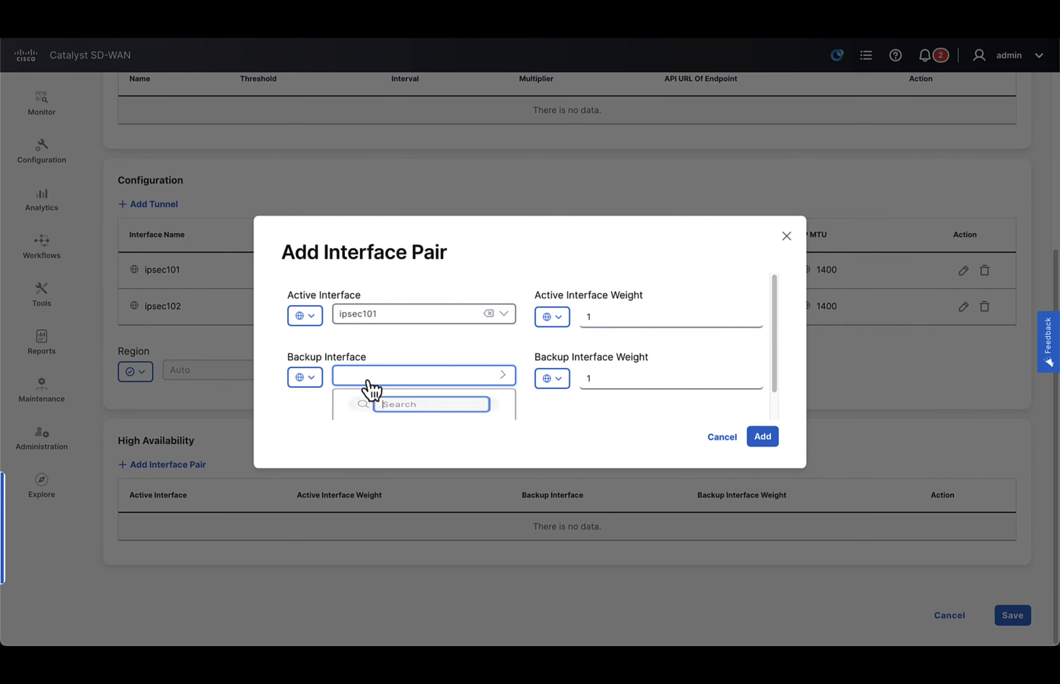
left_click(369, 407)
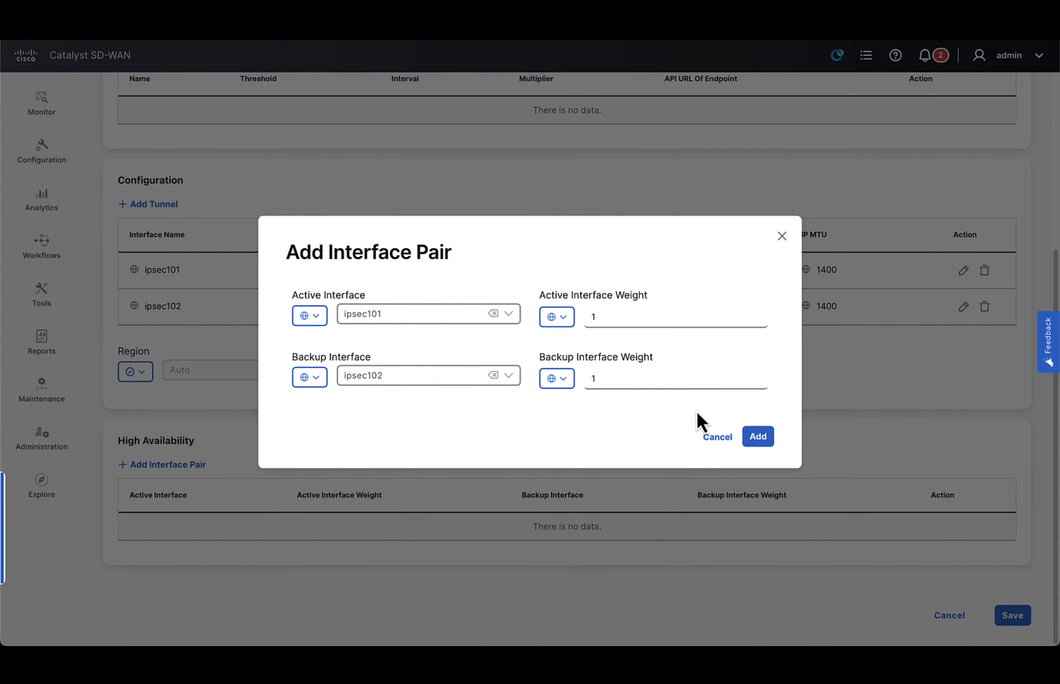
left_click(759, 437)
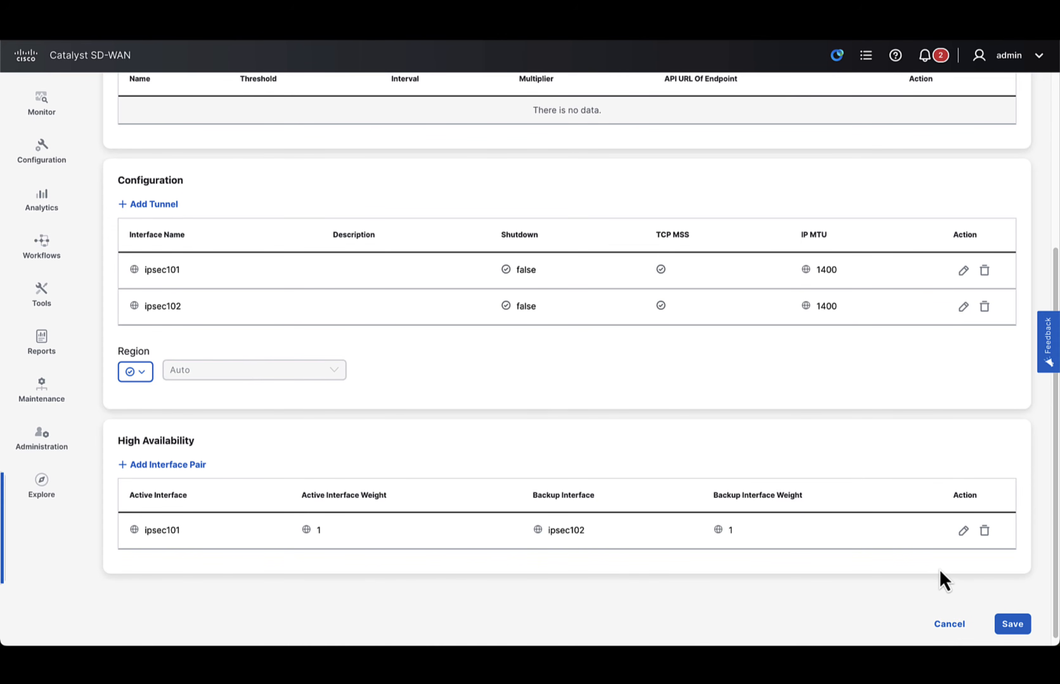
left_click(1013, 623)
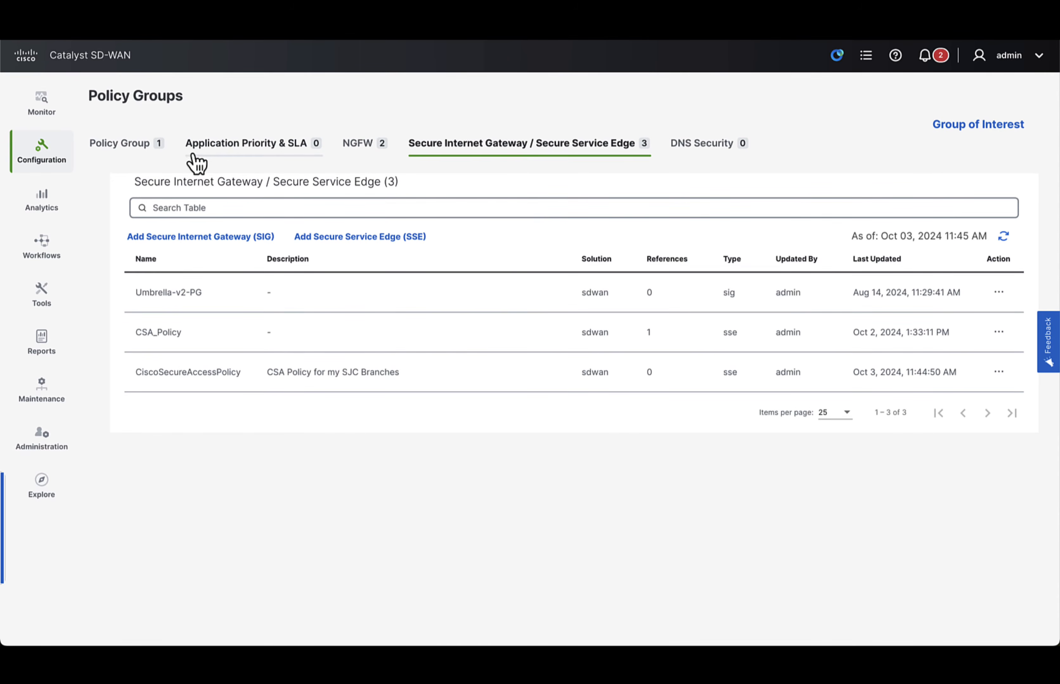
- Assign CiscoSecureAccessPolicy as the Secure Service Edge policy of SEC-POLICY-GROUP and save the group
left_click(159, 154)
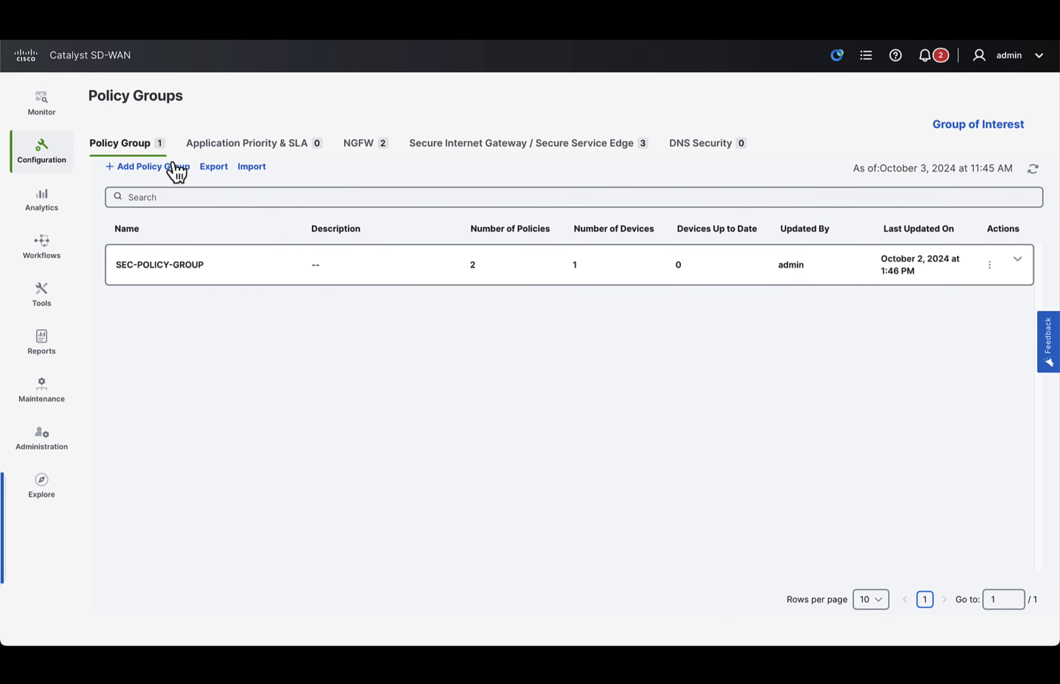
left_click(337, 277)
left_click(205, 424)
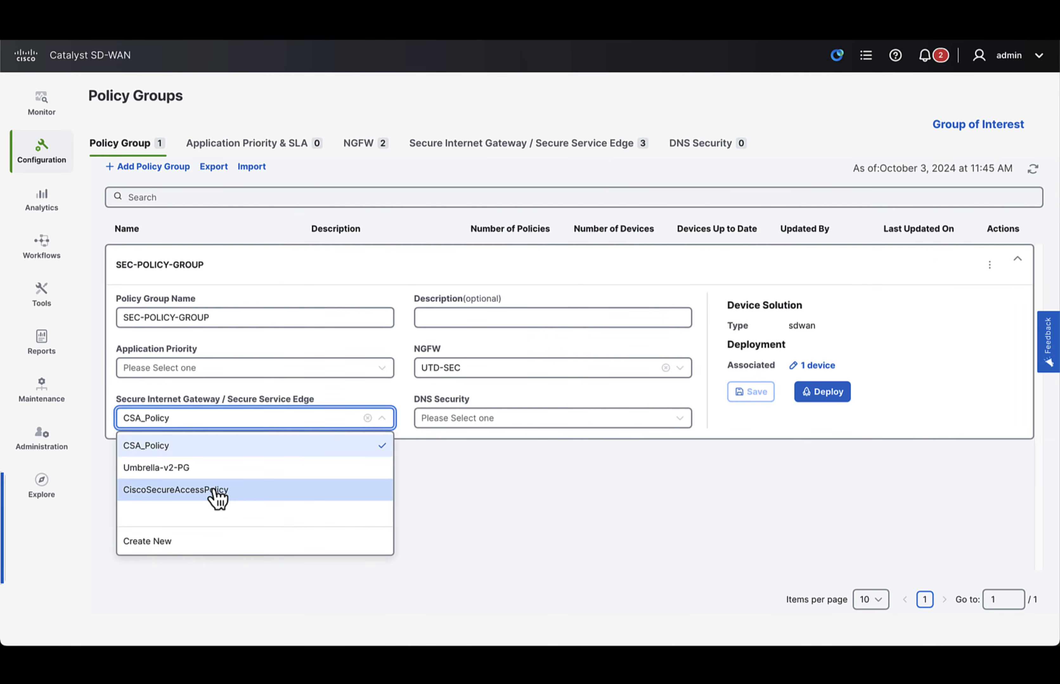
left_click(210, 489)
left_click(757, 392)
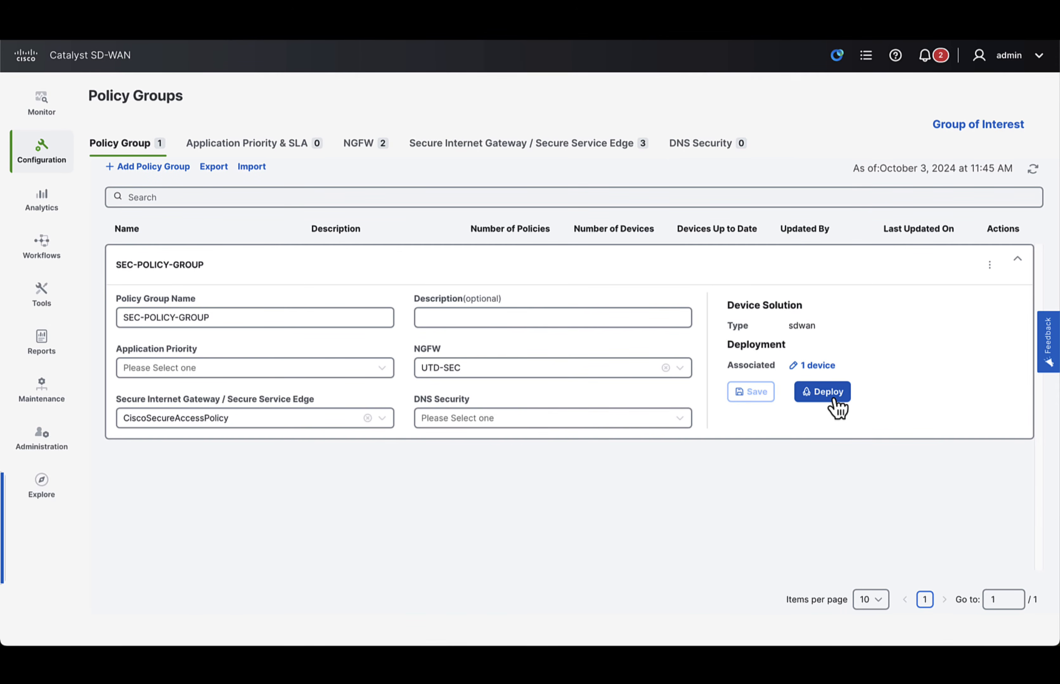
- Deploy SEC-POLICY-GROUP to its associated device at SITE_1
left_click(836, 407)
left_click(987, 594)
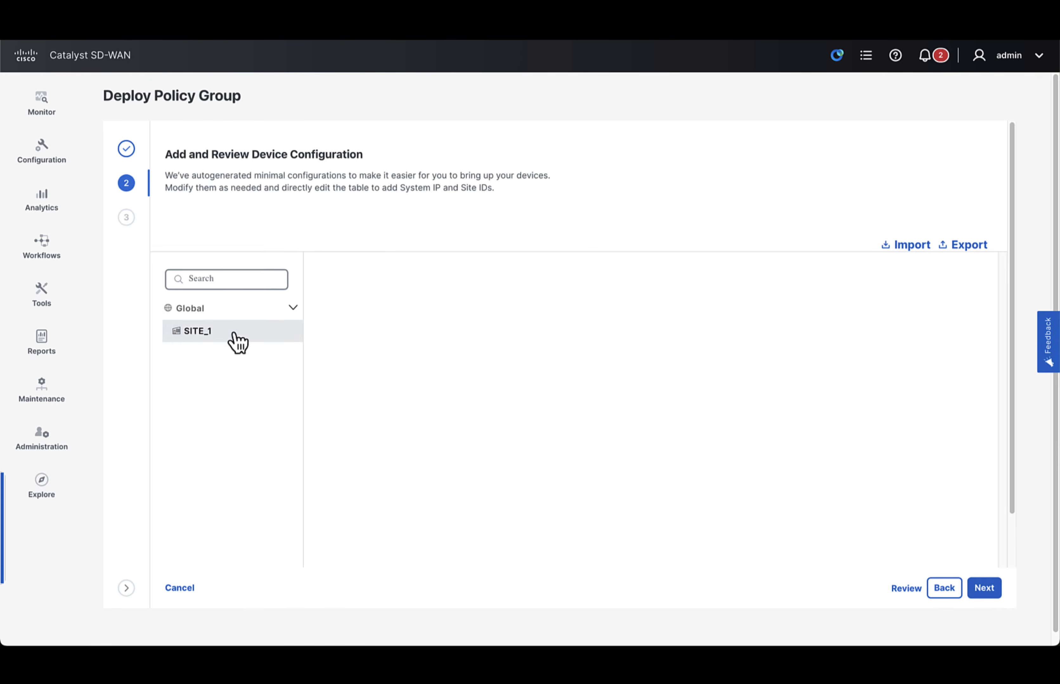
left_click(987, 592)
left_click(988, 591)
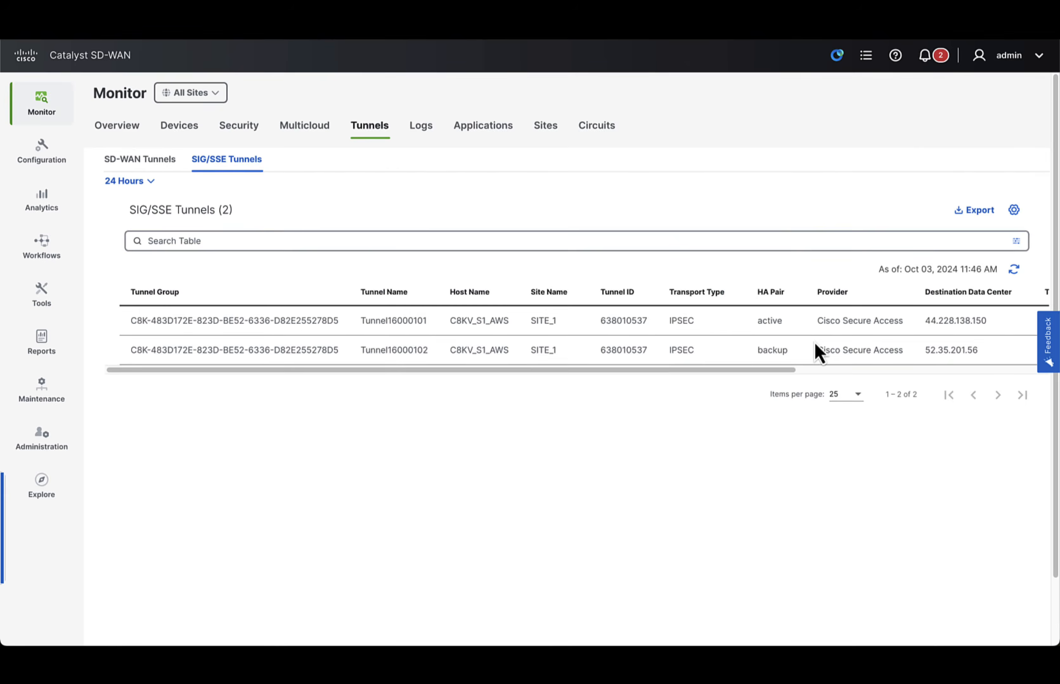
- Examine the provider, destination data center and status of the SIG/SSE tunnels
scroll(815, 351, "right", 5)
left_click_drag(696, 321, 801, 331)
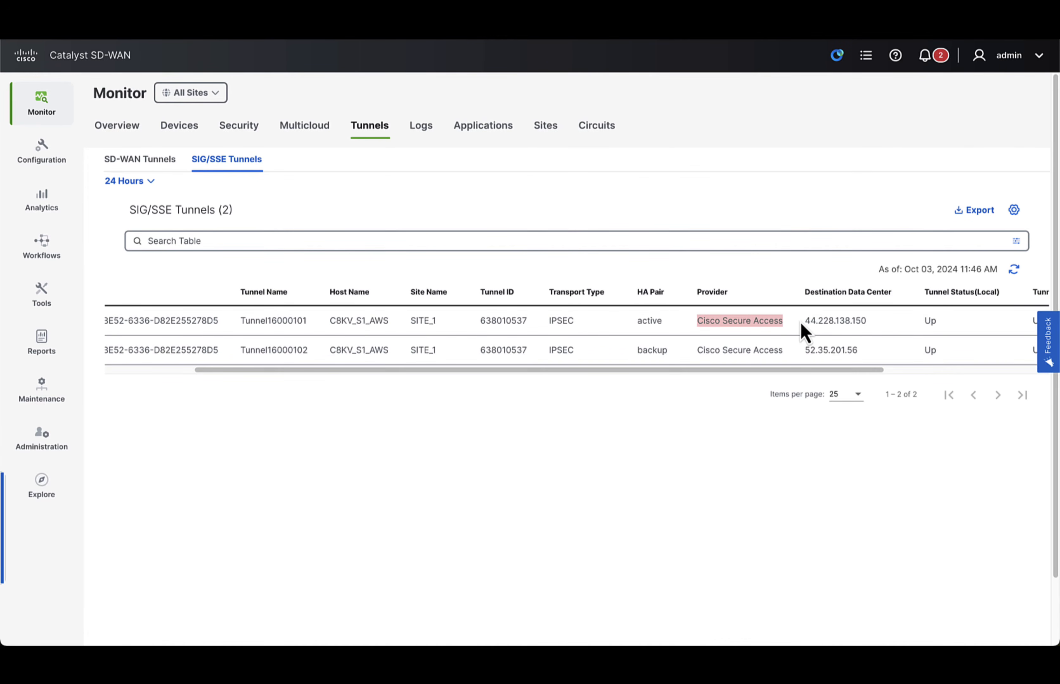
scroll(804, 338, "right", 5)
double_click(802, 320)
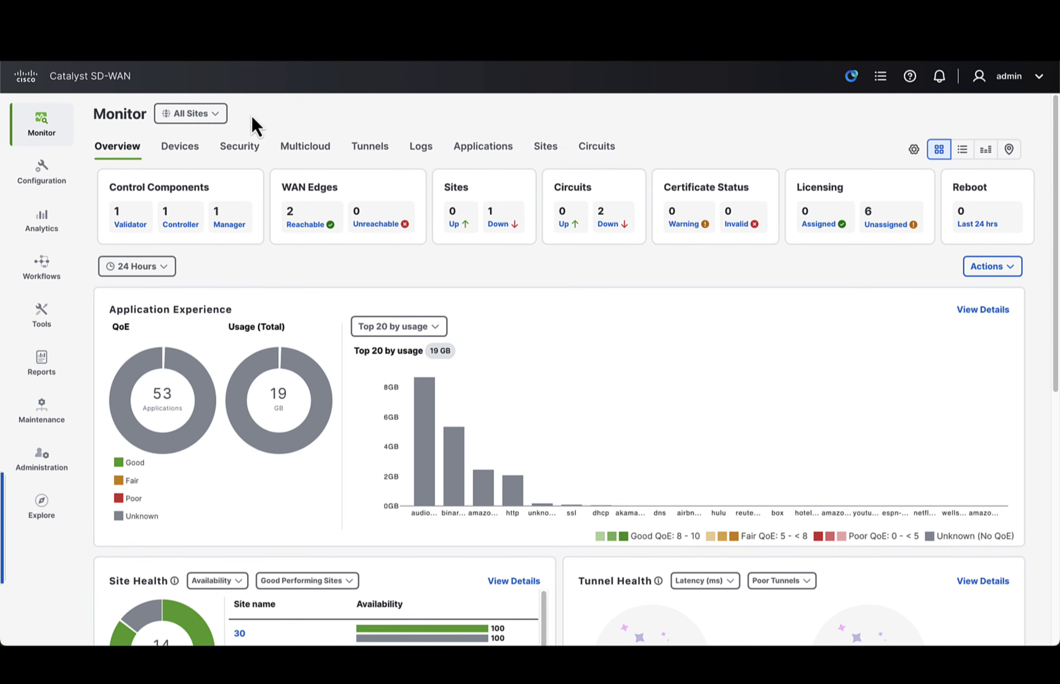
- Open SJC_Employees_Service_VPN for editing in the 2015-config-aws_LAN service profile of the 2015-config-aws configuration group
left_click(52, 189)
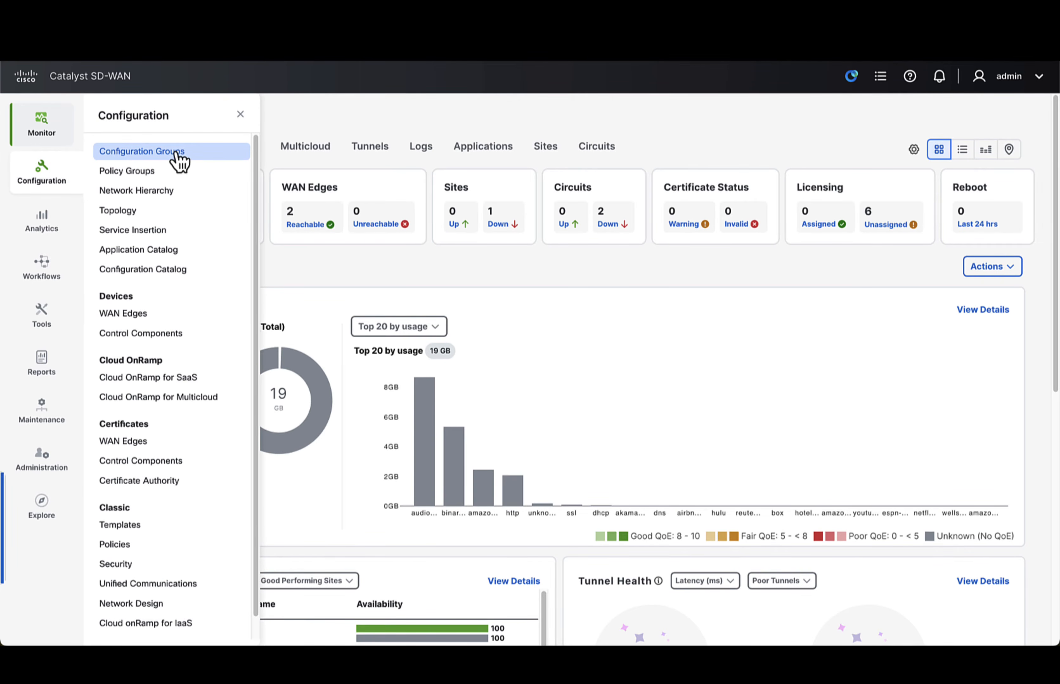
left_click(178, 154)
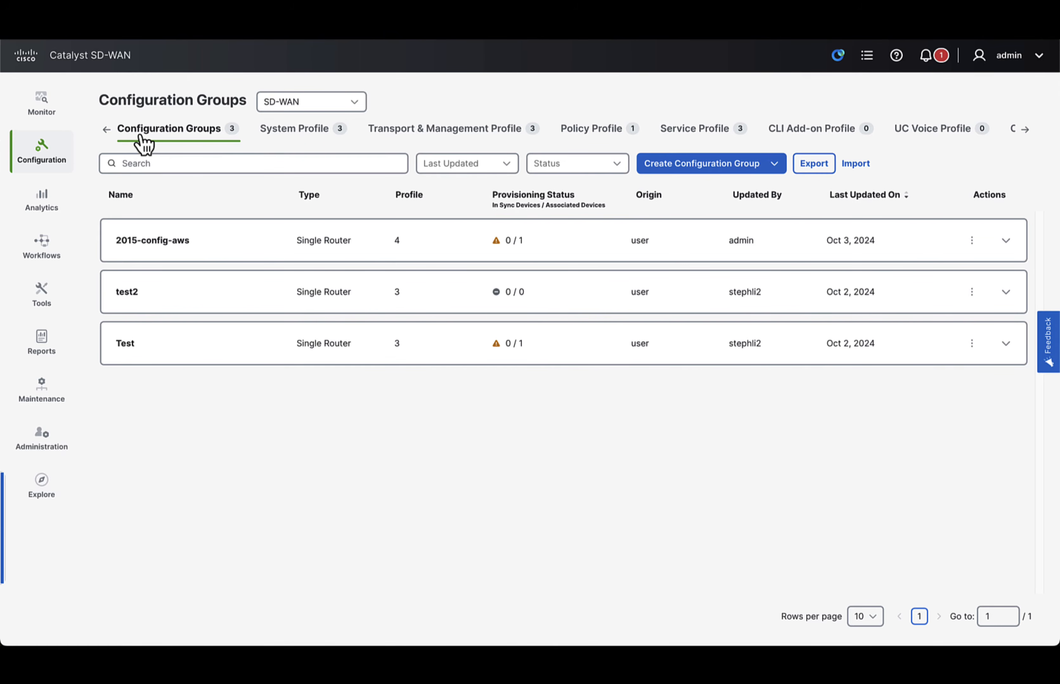
left_click(935, 249)
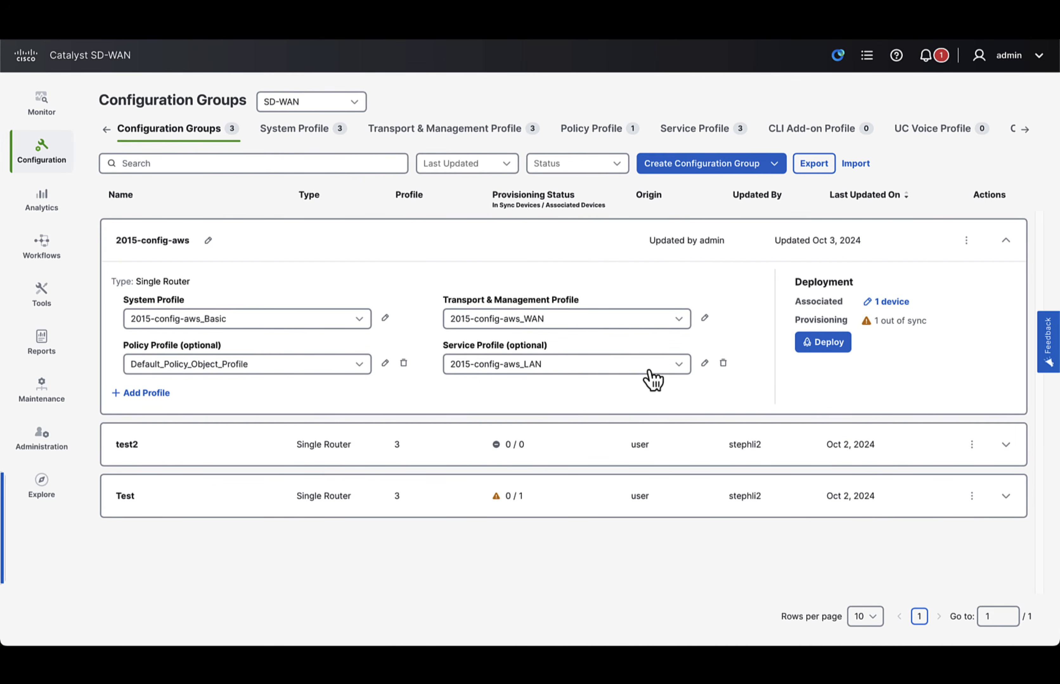
left_click(704, 364)
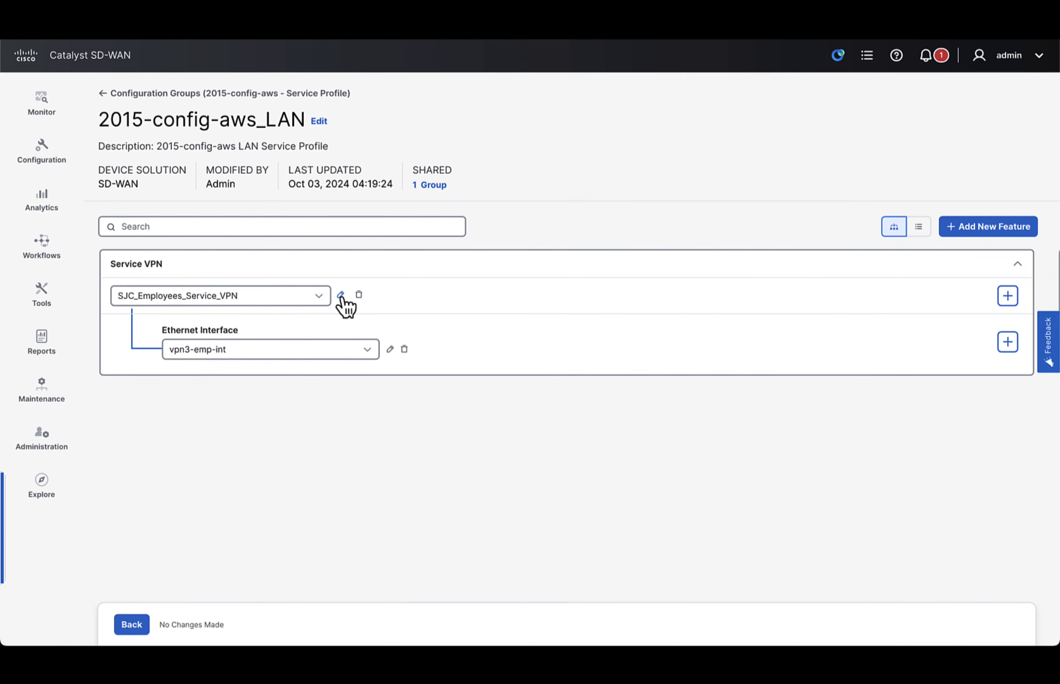
left_click(341, 295)
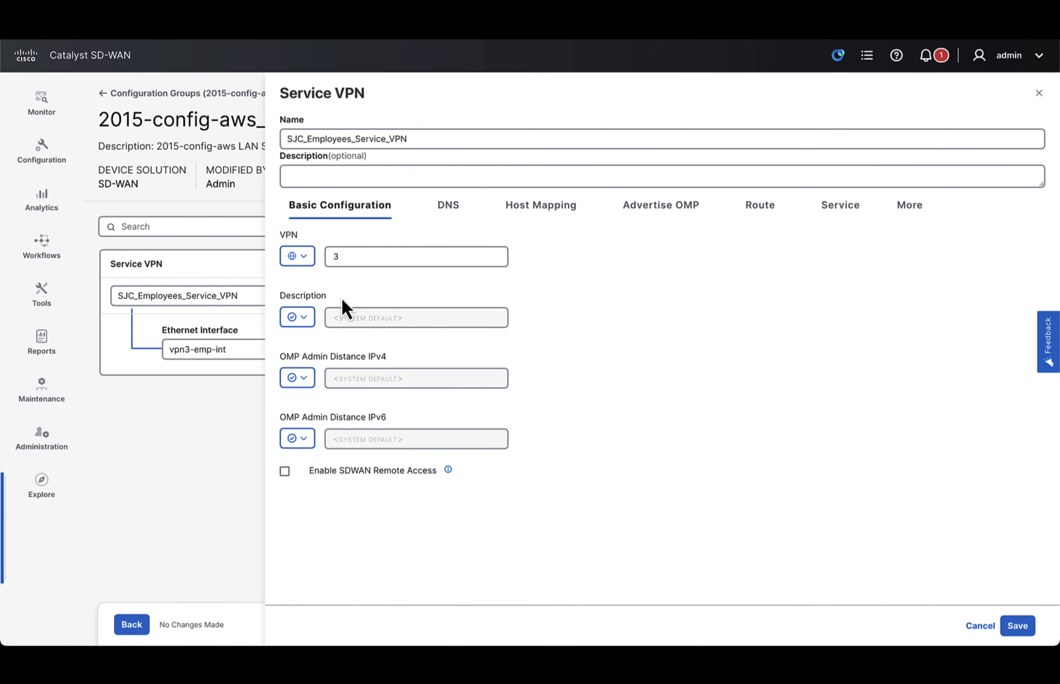
- Check the network address and SSE instance of the VPN's service route, and save the service VPN
left_click(925, 215)
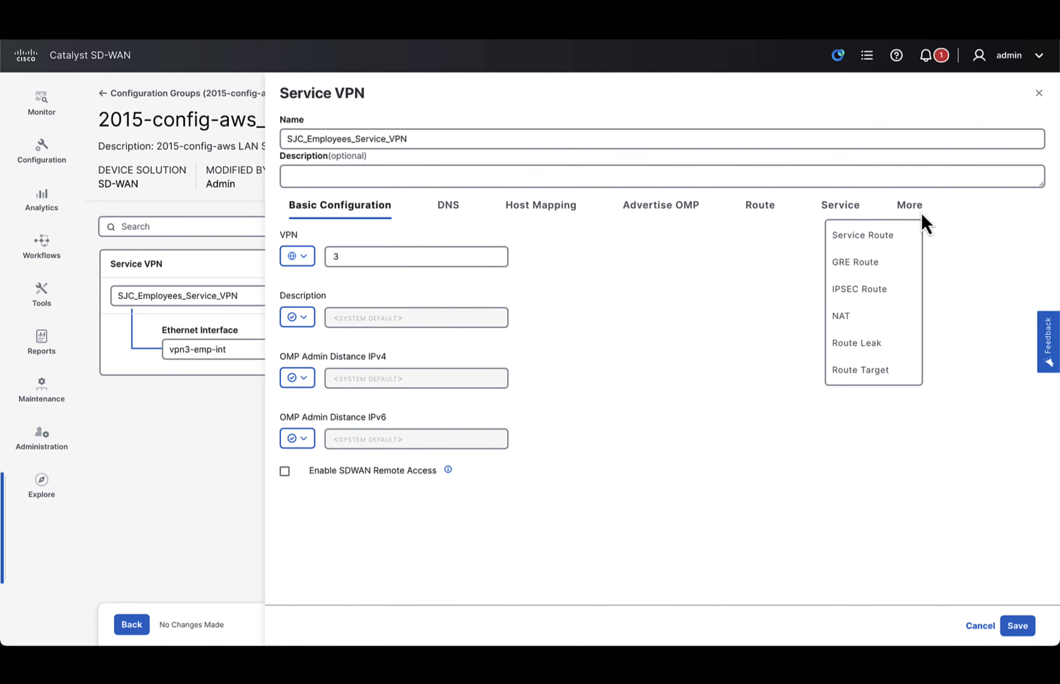
left_click(876, 240)
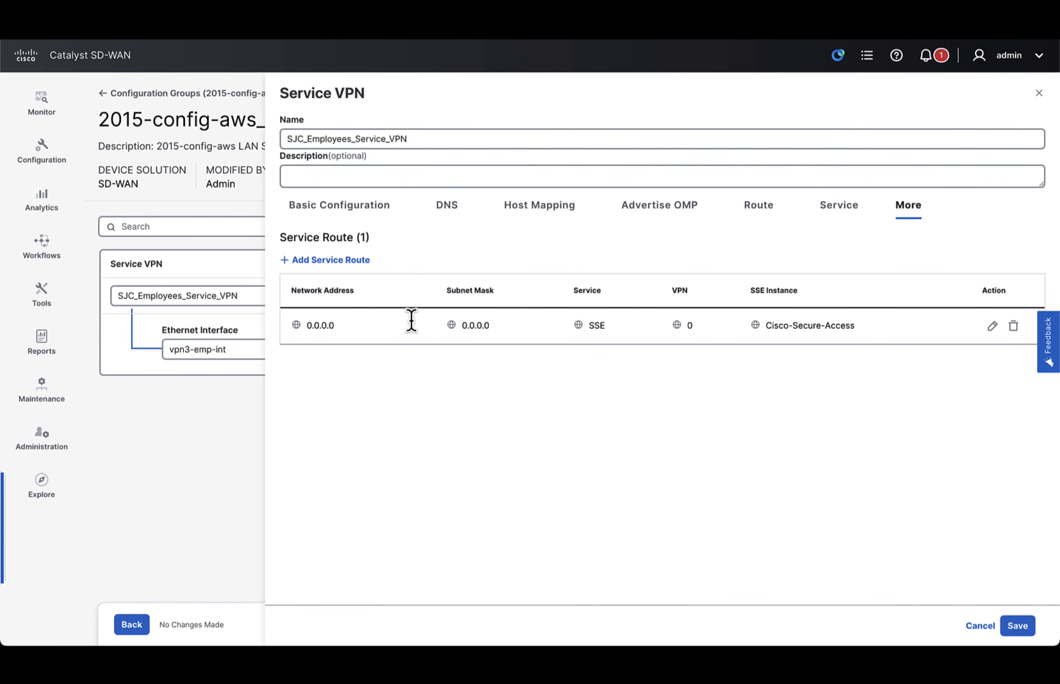
left_click_drag(312, 326, 350, 328)
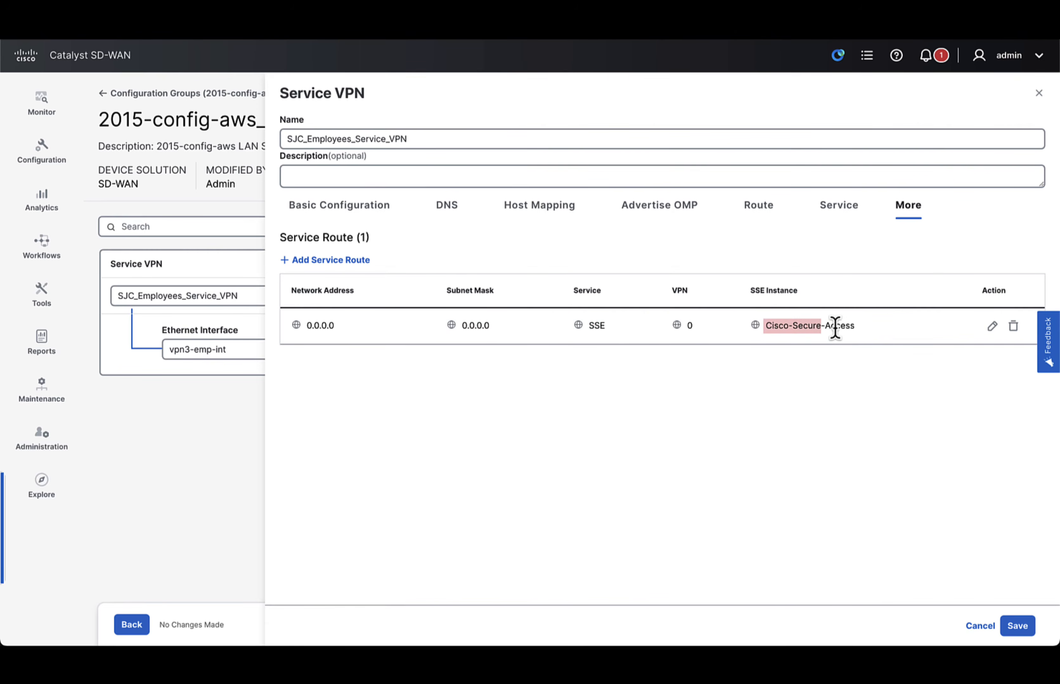
left_click(1023, 627)
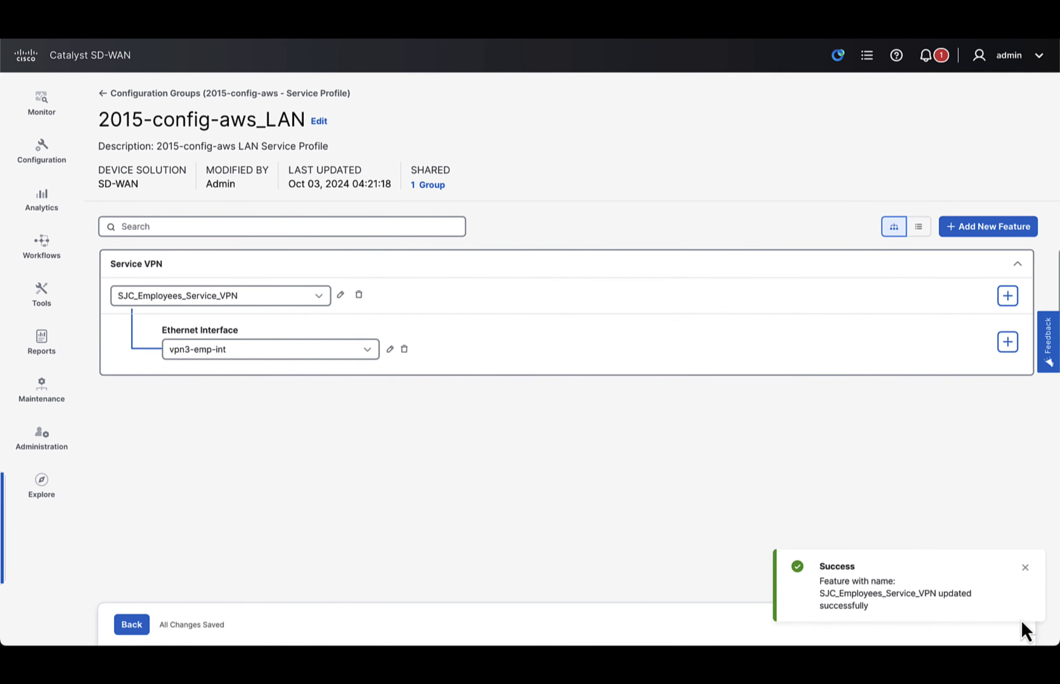
- Deploy the 2015-config-aws configuration group to its associated device at SITE_1
left_click(134, 625)
left_click(824, 330)
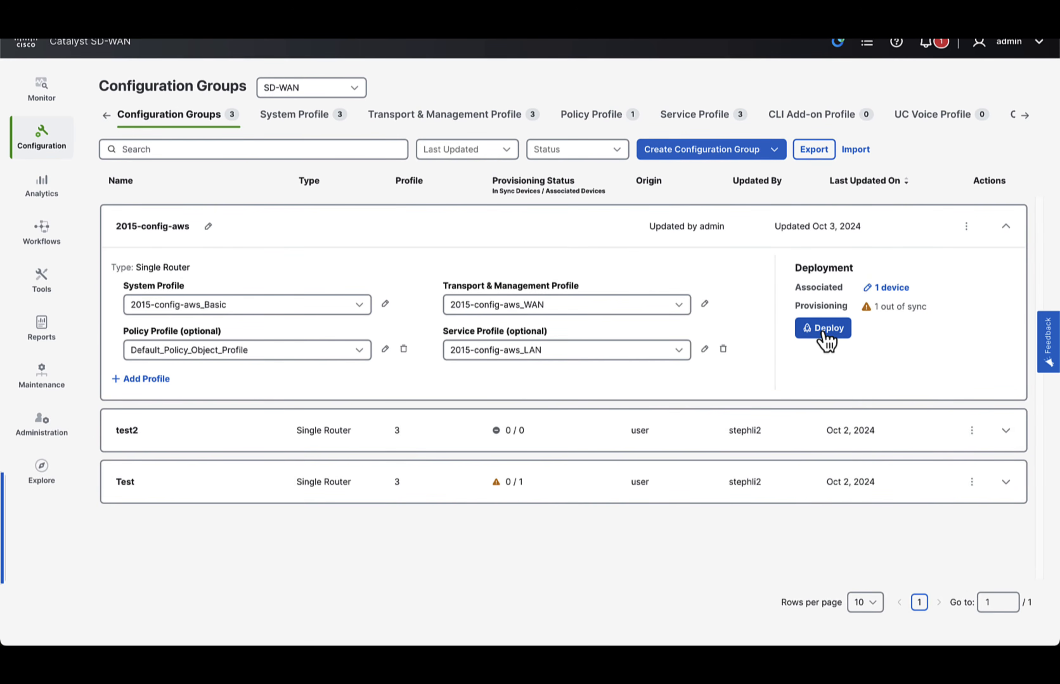
left_click(182, 276)
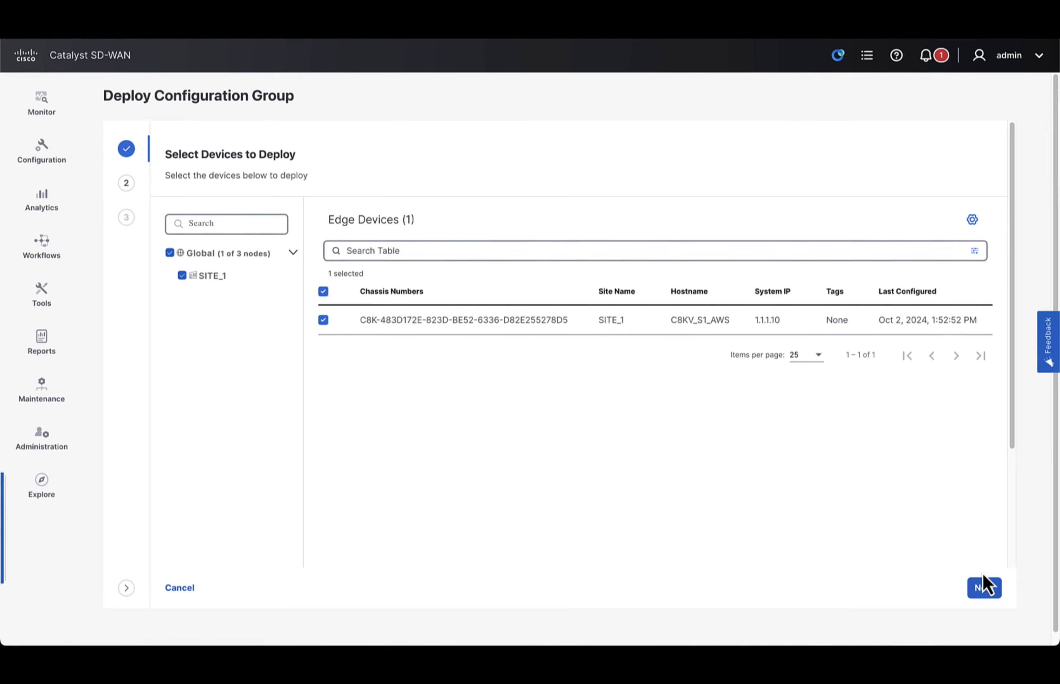
left_click(986, 588)
left_click(992, 593)
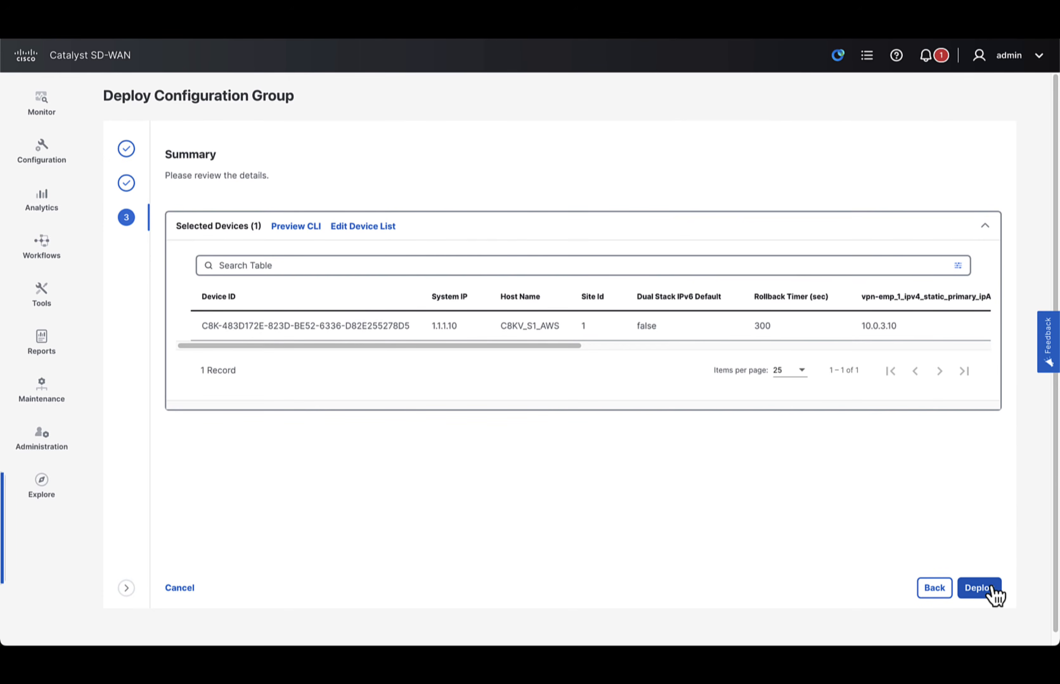
left_click(982, 588)
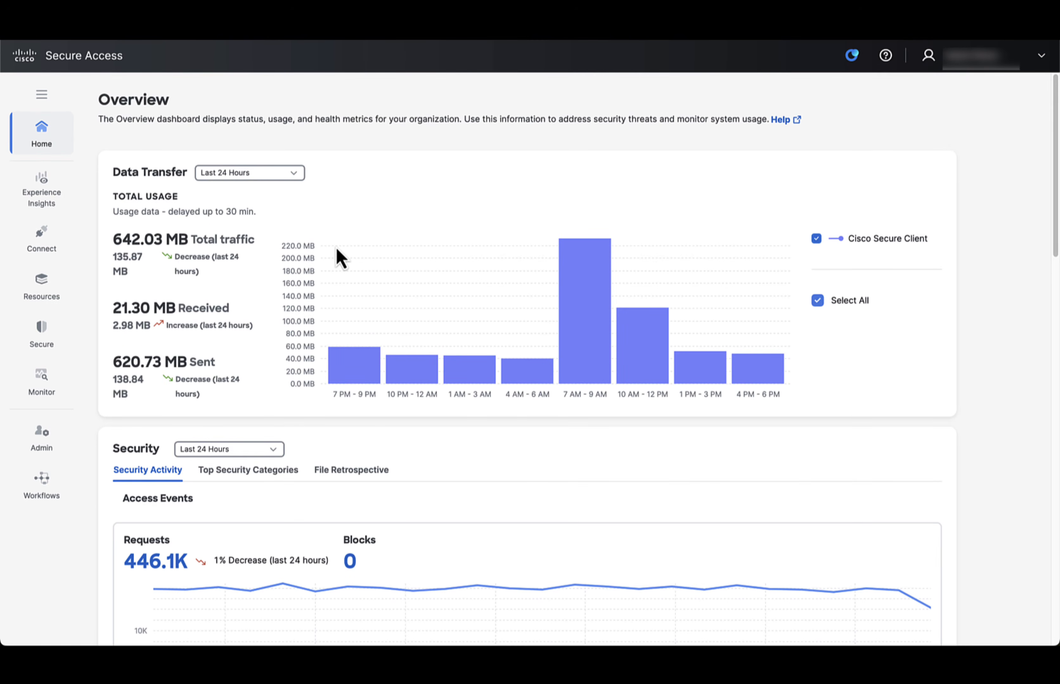
- Switch to Cisco Secure Access, search the network tunnel groups for SJC, and open the details of SJC-BRANCH-1
left_click(42, 242)
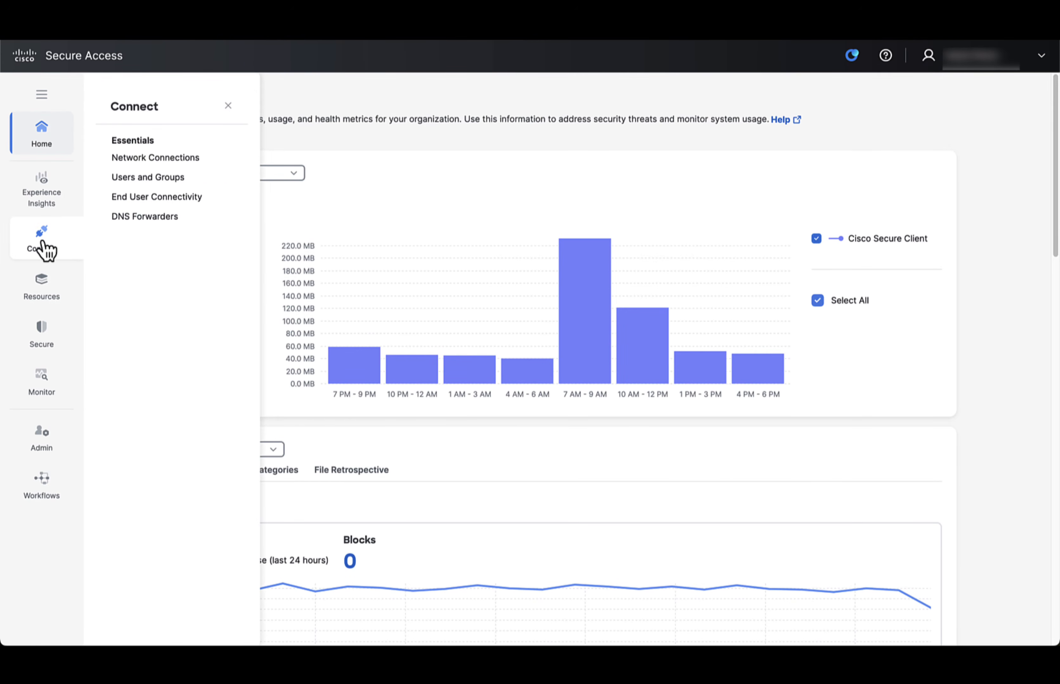
left_click(151, 161)
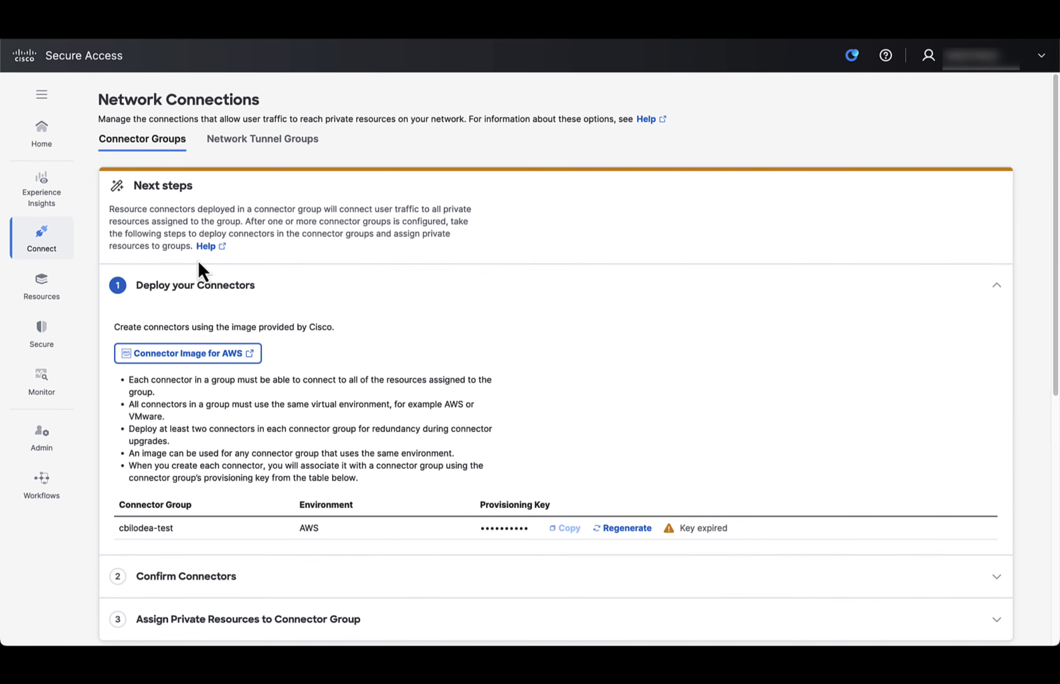
left_click(245, 146)
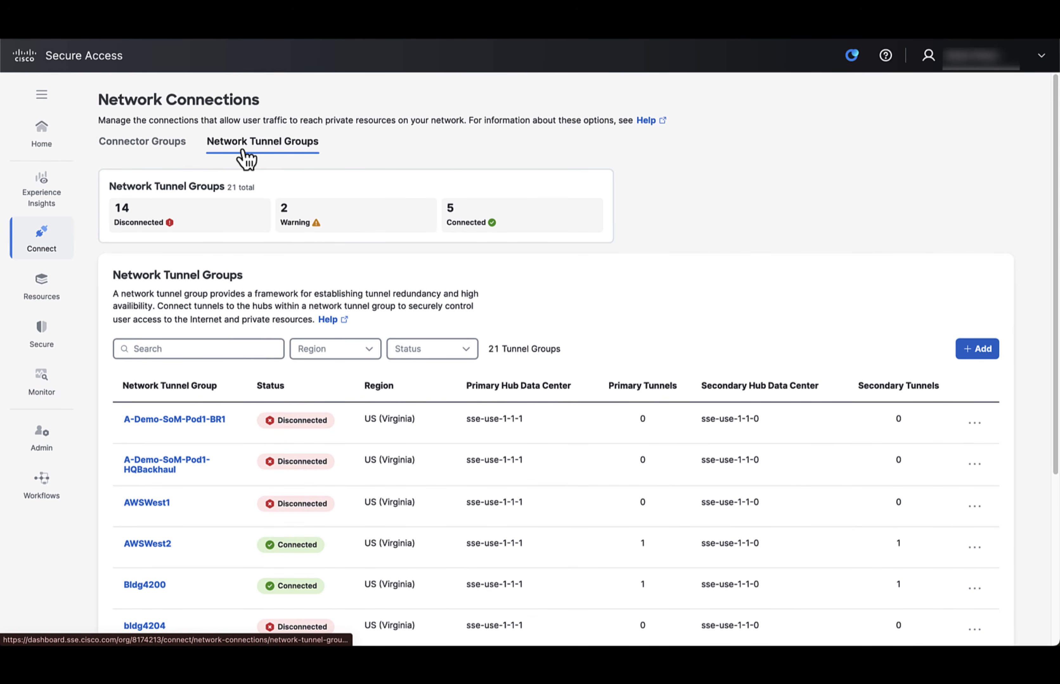
left_click(158, 349)
type("SJC")
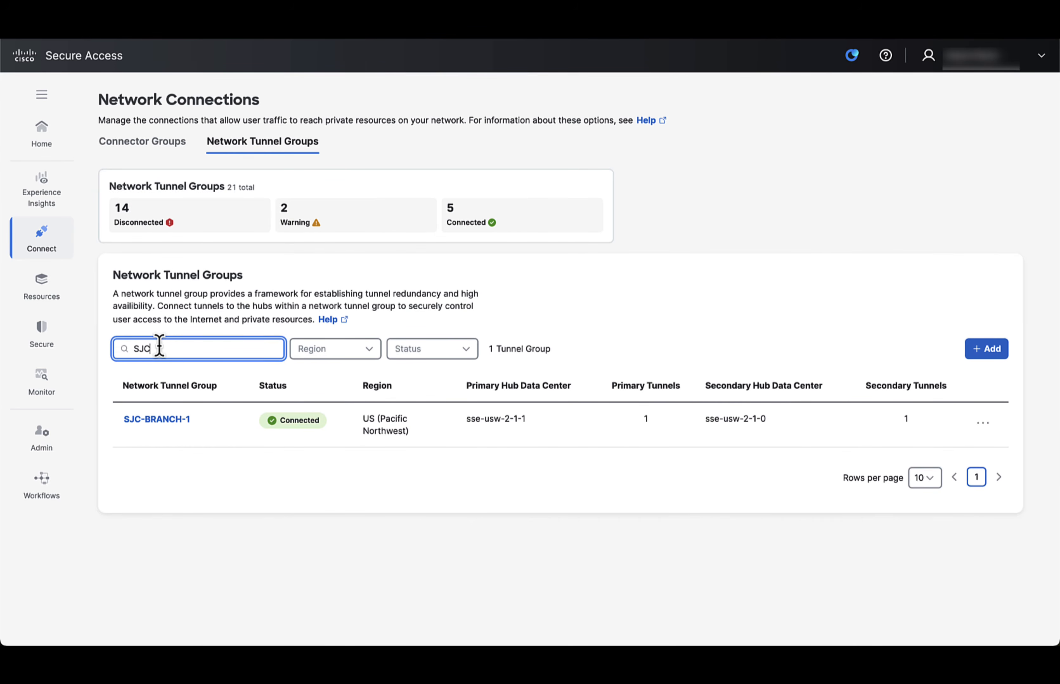
left_click(143, 422)
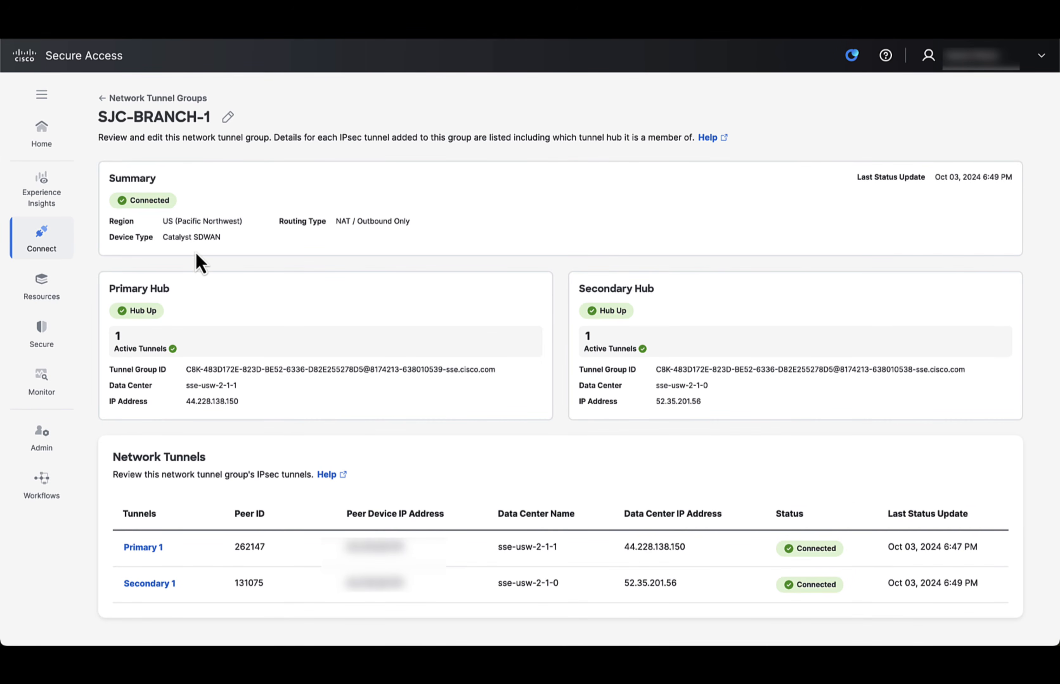
- Examine the tunnel group IDs and IP addresses of the primary and secondary hubs of SJC-BRANCH-1
left_click_drag(187, 370, 348, 371)
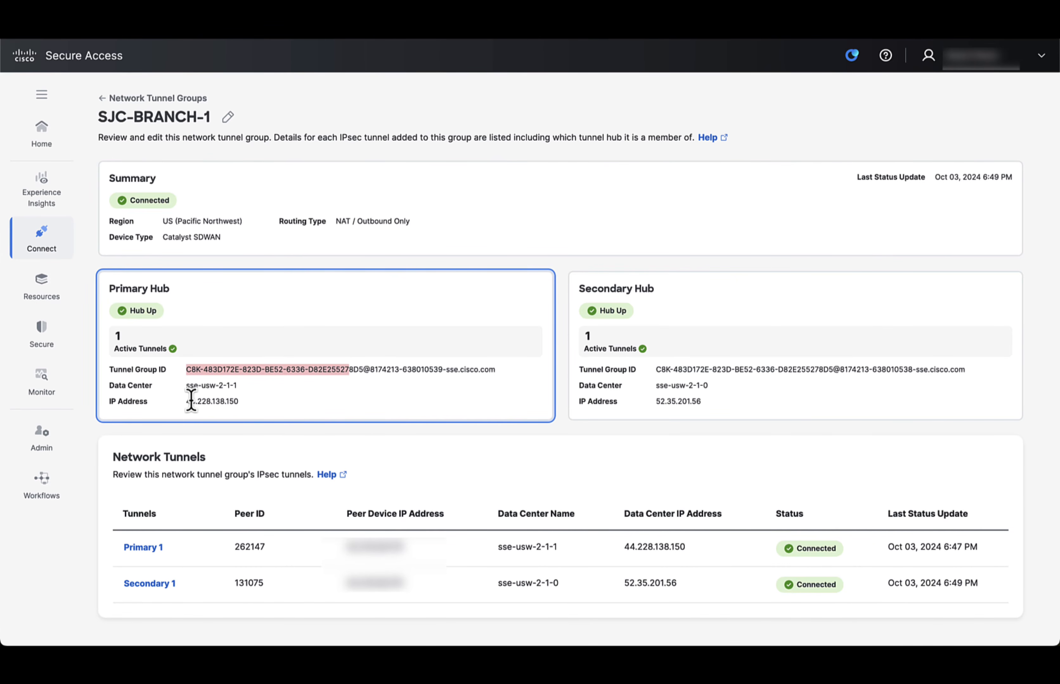
left_click_drag(185, 401, 244, 403)
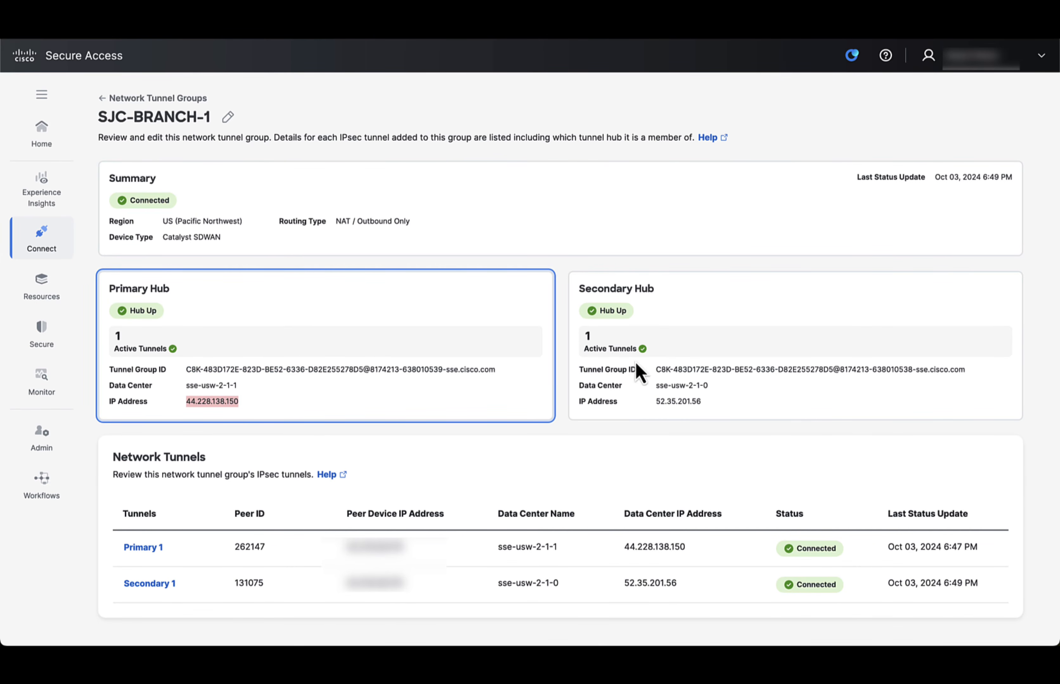
left_click_drag(656, 370, 765, 376)
left_click_drag(658, 403, 721, 413)
left_click(753, 408)
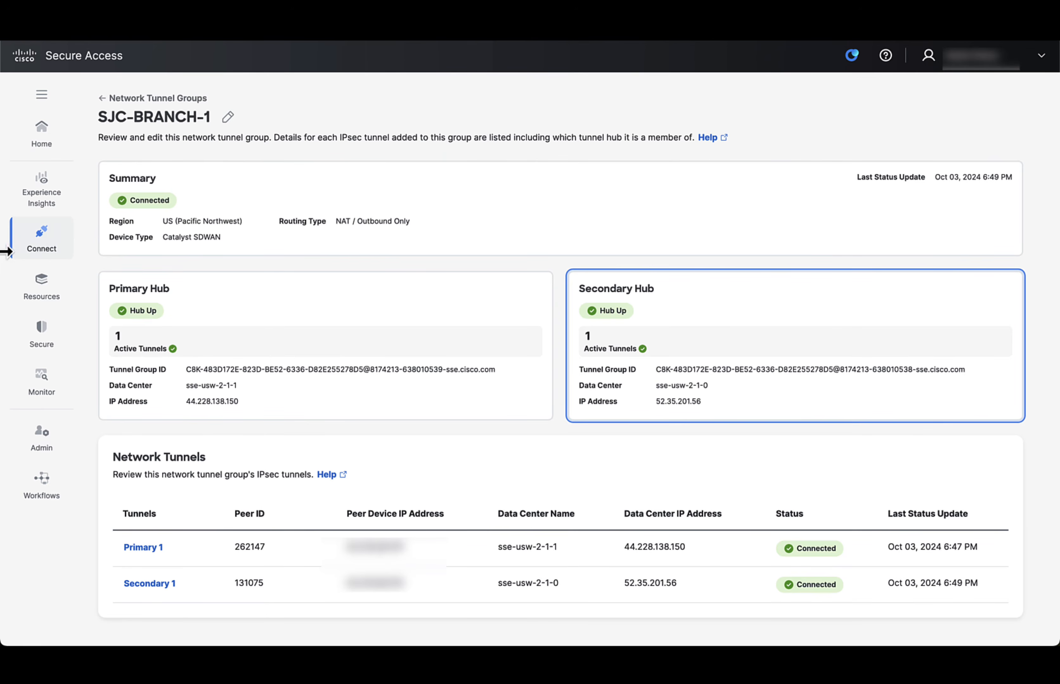
- Search the access policy rules for SJC and open the SJC-BRANCH-1-INTERNET rule for editing
left_click(39, 246)
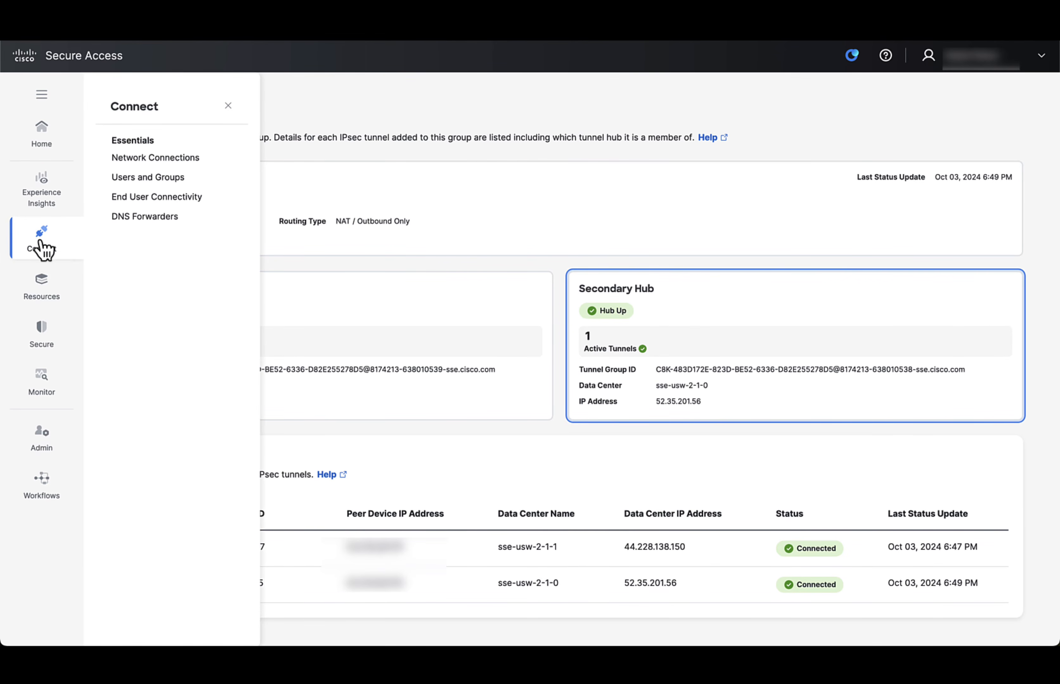
mouse_move(43, 336)
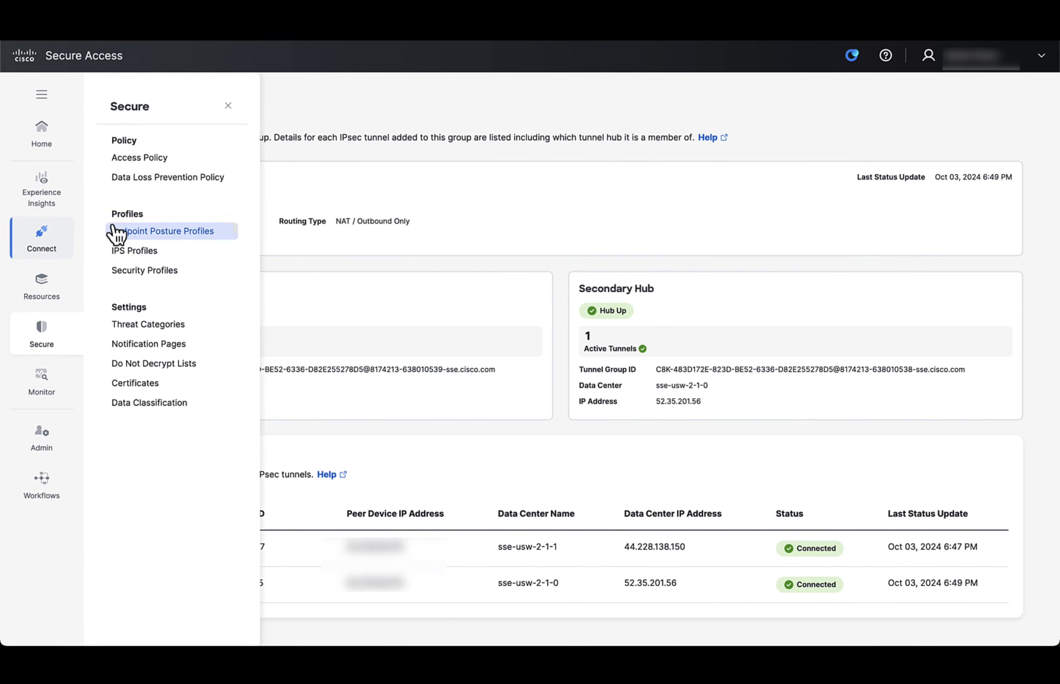
left_click(140, 157)
left_click(137, 184)
type("S")
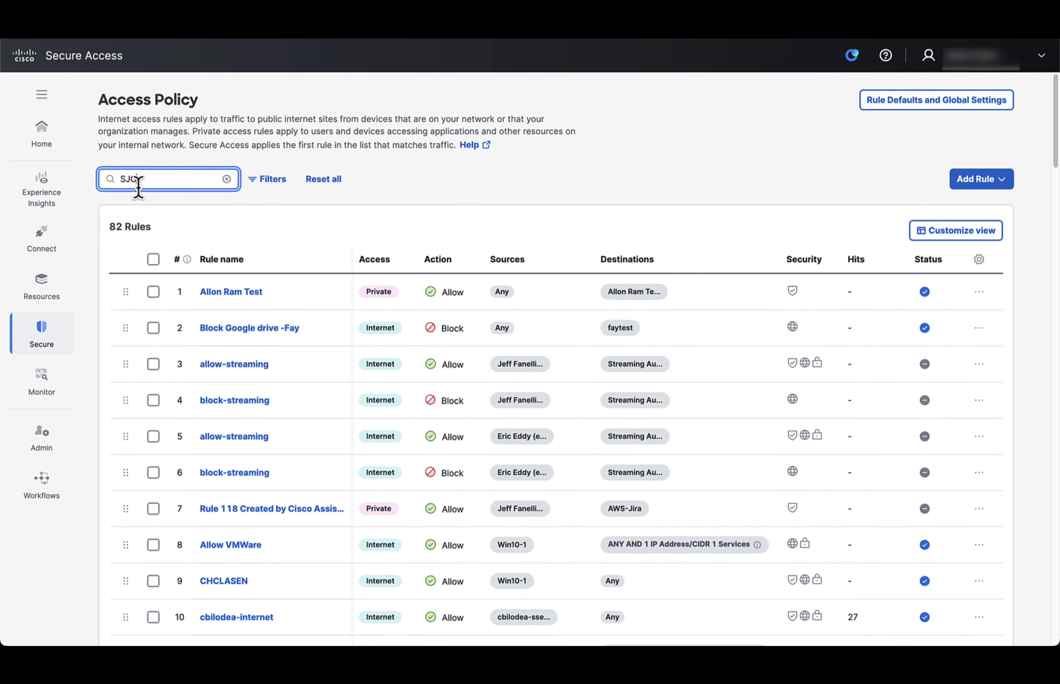
type("JC")
left_click(970, 306)
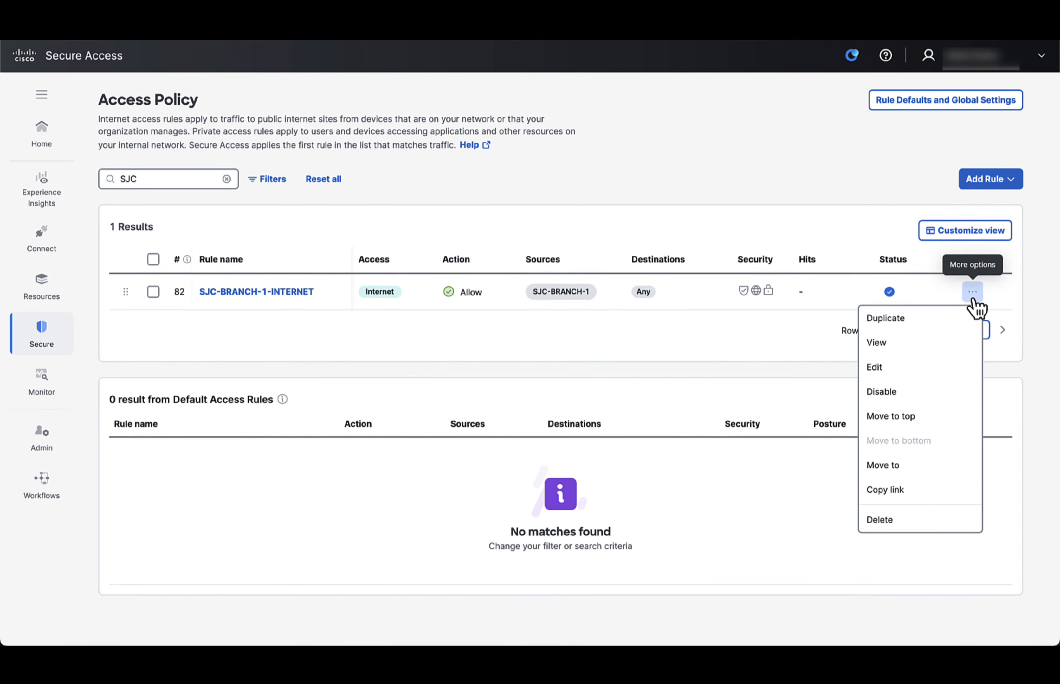
left_click(904, 364)
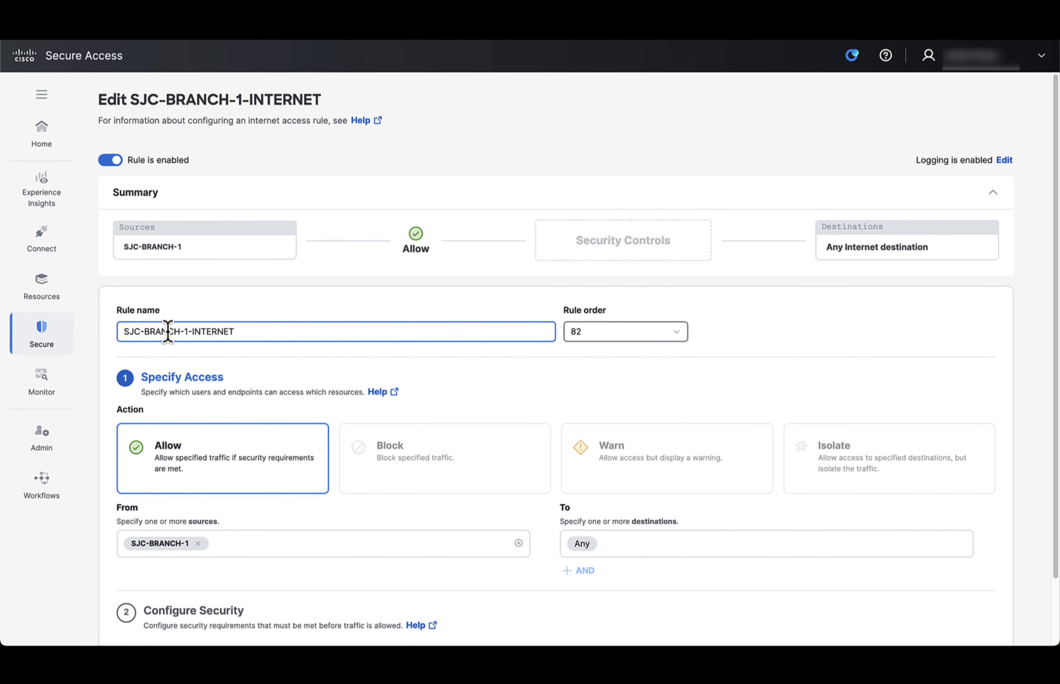
- Review the rule's access, intrusion prevention, security profile and tenant control settings, and save the rule
scroll(262, 445, "down", 2)
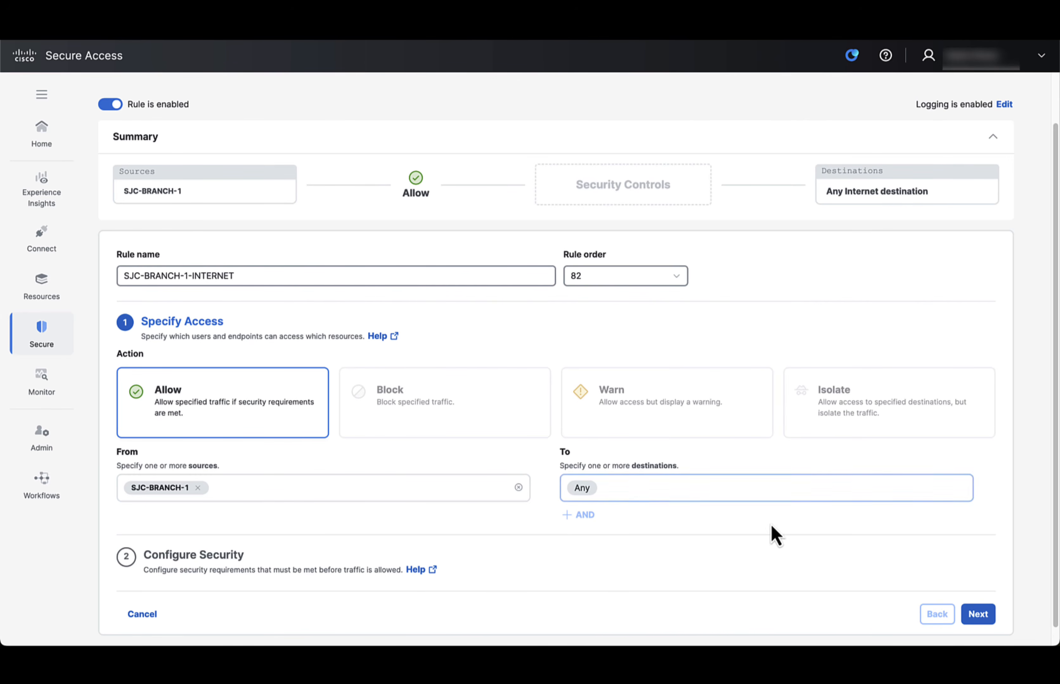
left_click(979, 617)
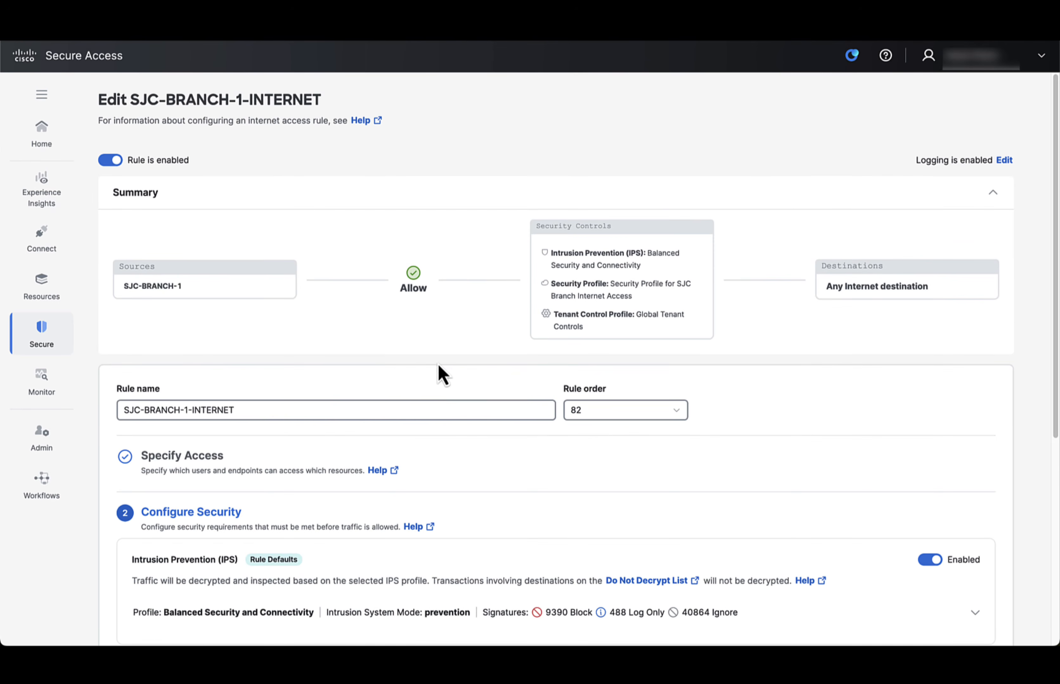
scroll(576, 428, "down", 4)
scroll(576, 428, "down", 1)
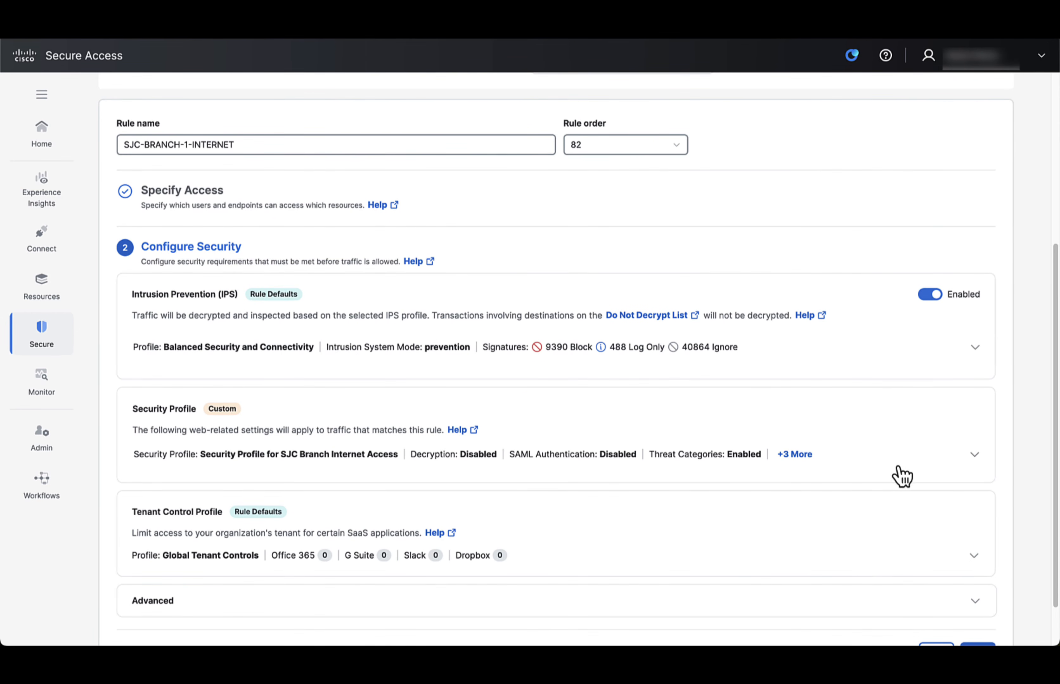
left_click(966, 458)
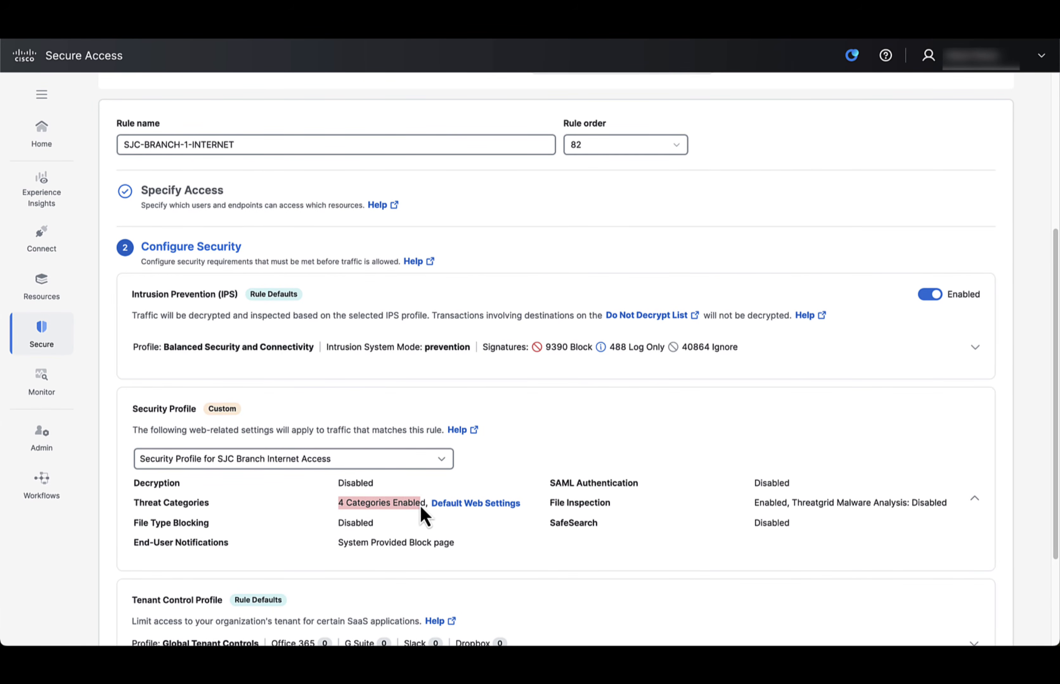
mouse_move(480, 515)
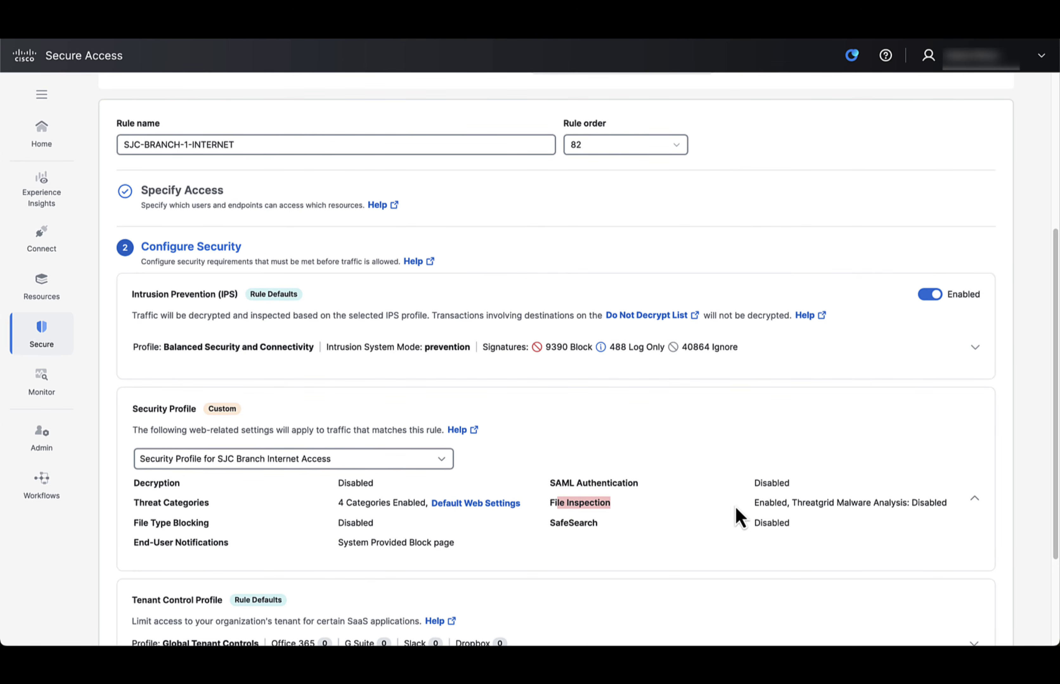
scroll(510, 532, "down", 2)
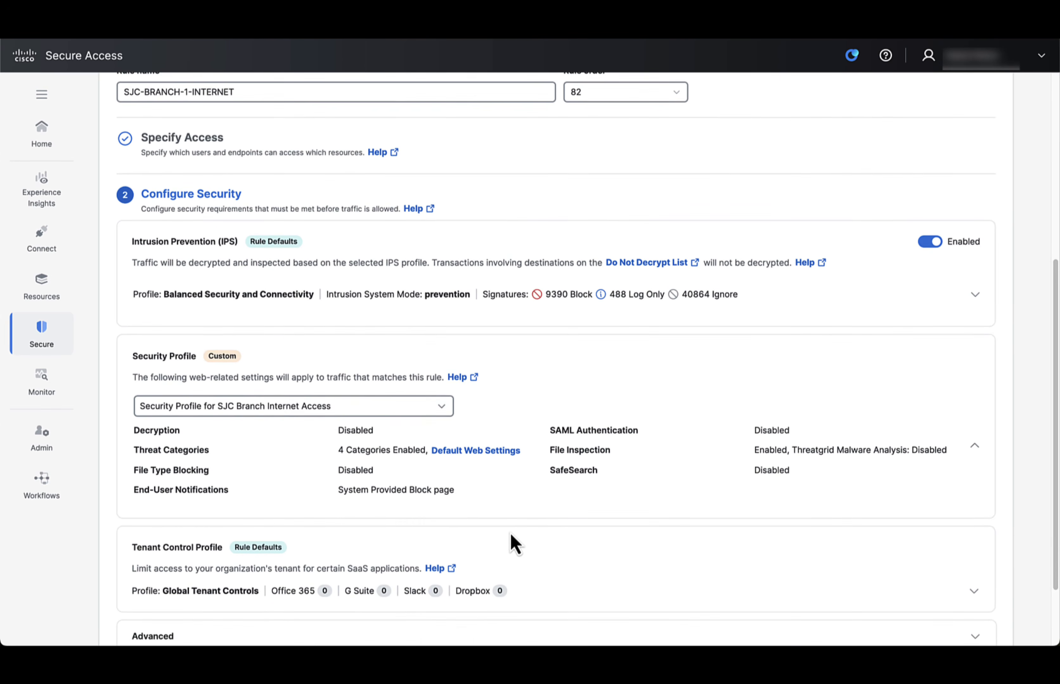
scroll(631, 547, "down", 4)
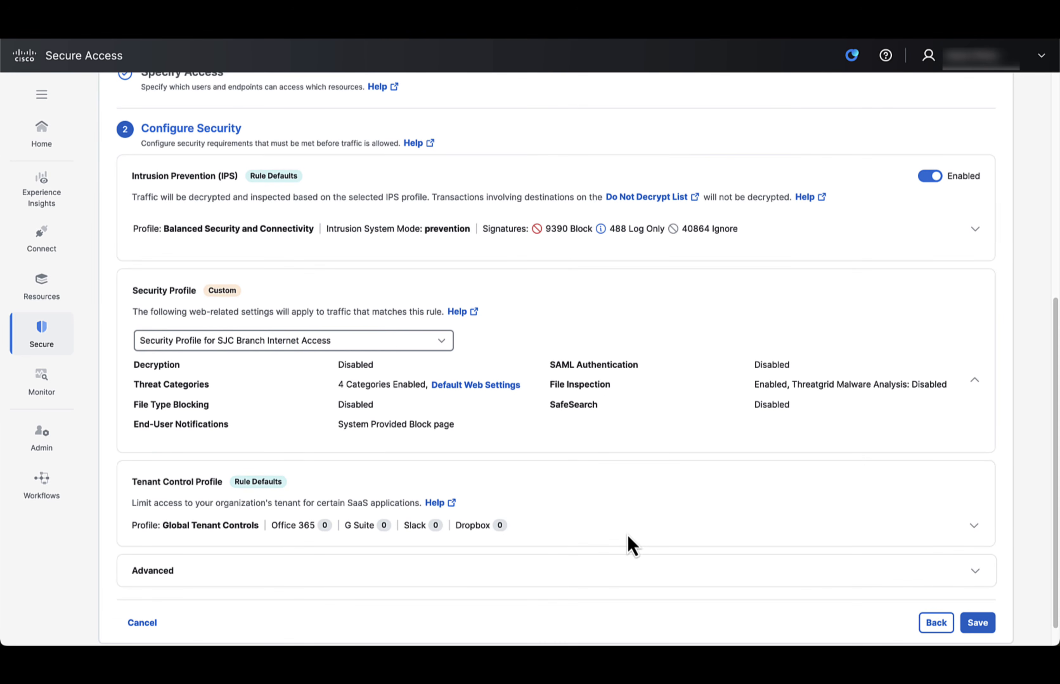
left_click(964, 596)
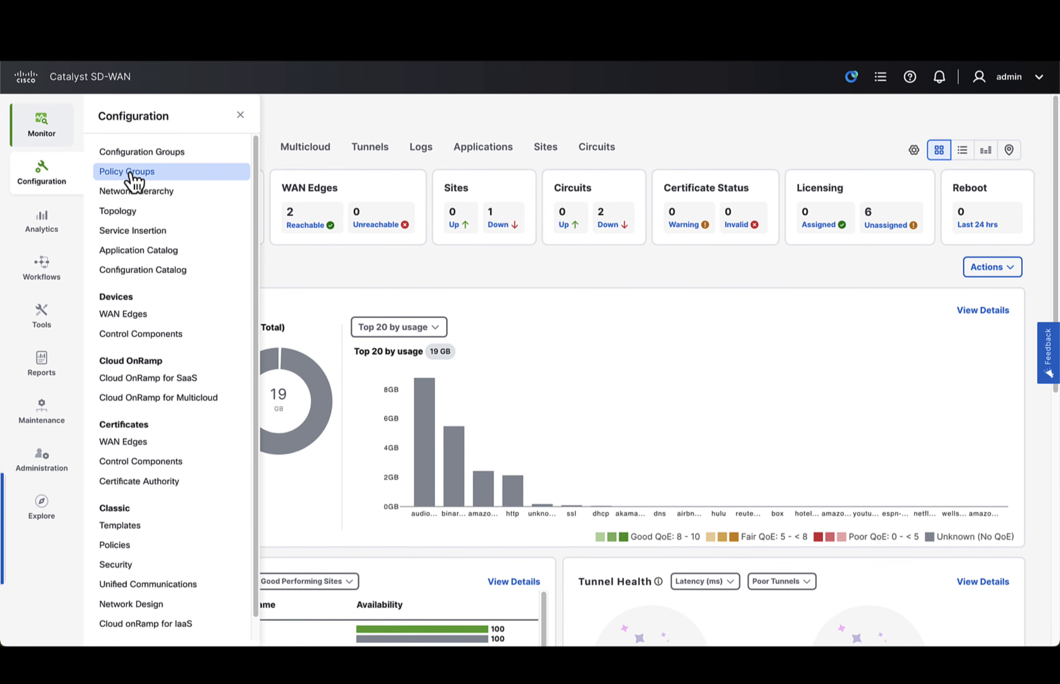
- Create an Application Priority & SLA policy named Application_Redirect_Policy with the description "Policy to redirect certain applications to SSE"
left_click(130, 174)
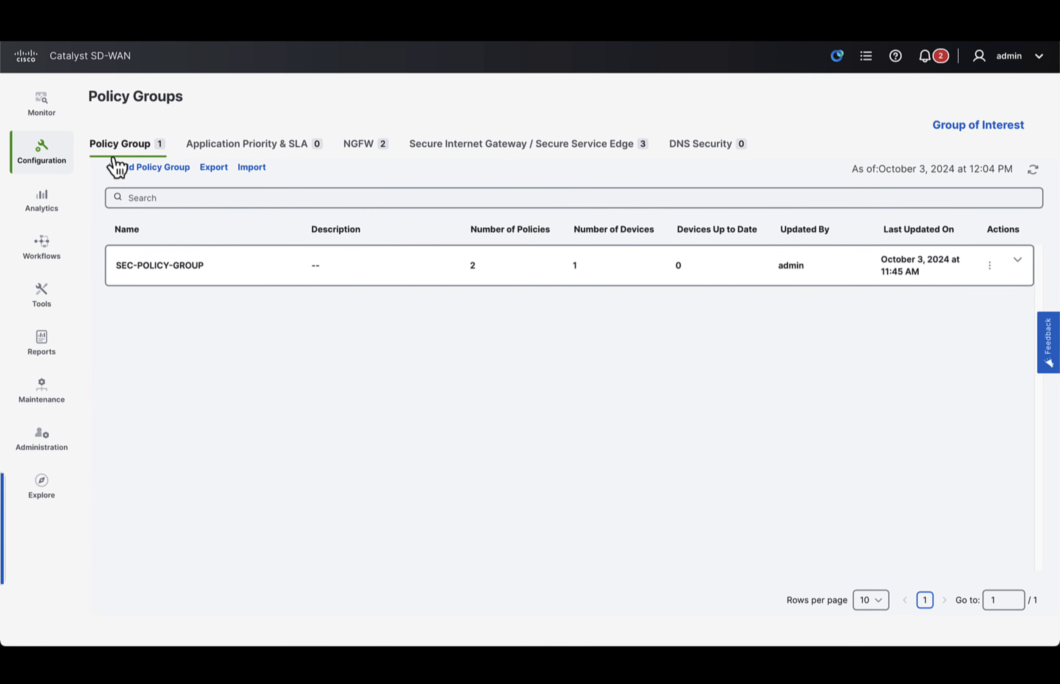
left_click(298, 161)
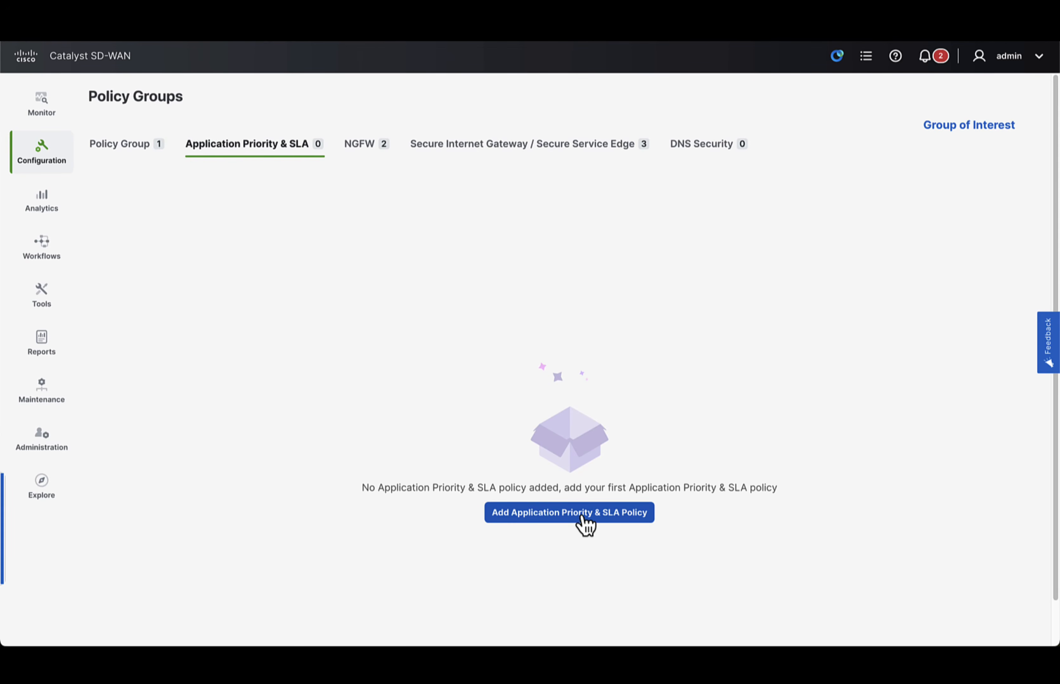
left_click(581, 515)
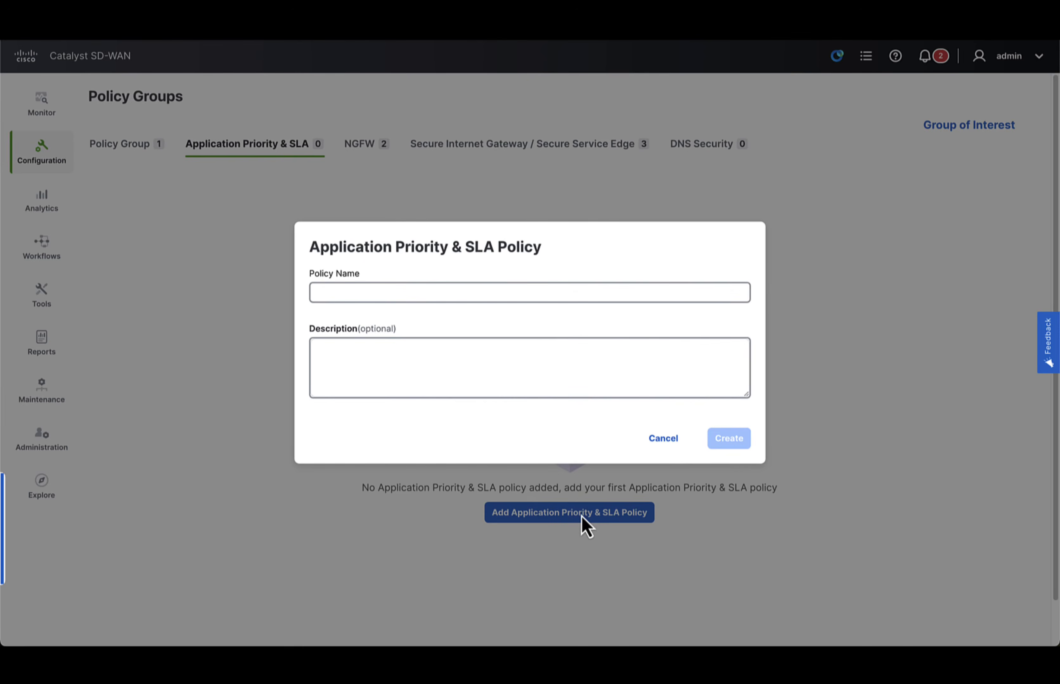
left_click(451, 294)
type("Application_Redirect_Policy")
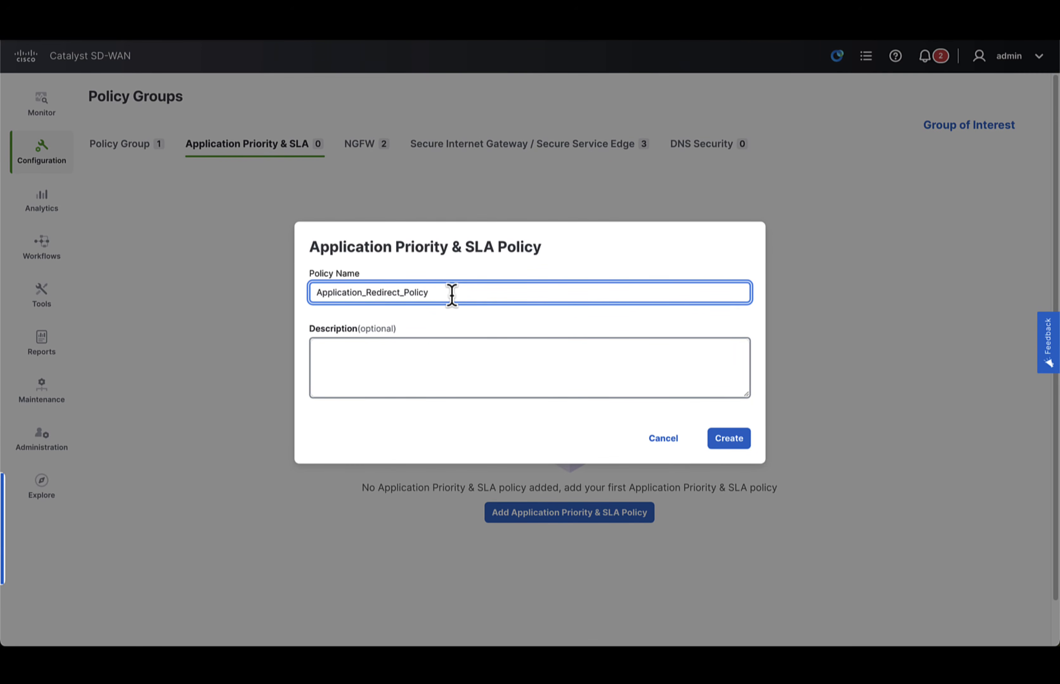
left_click(420, 379)
type("Policy to redirect certain applications ")
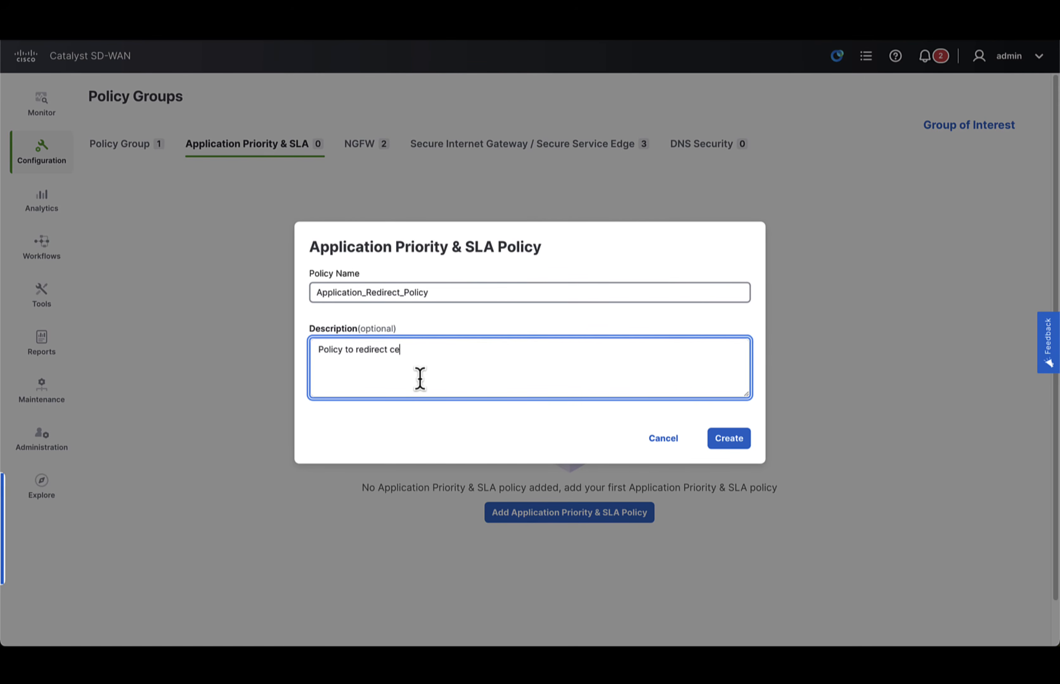
type("to SSE")
left_click(732, 440)
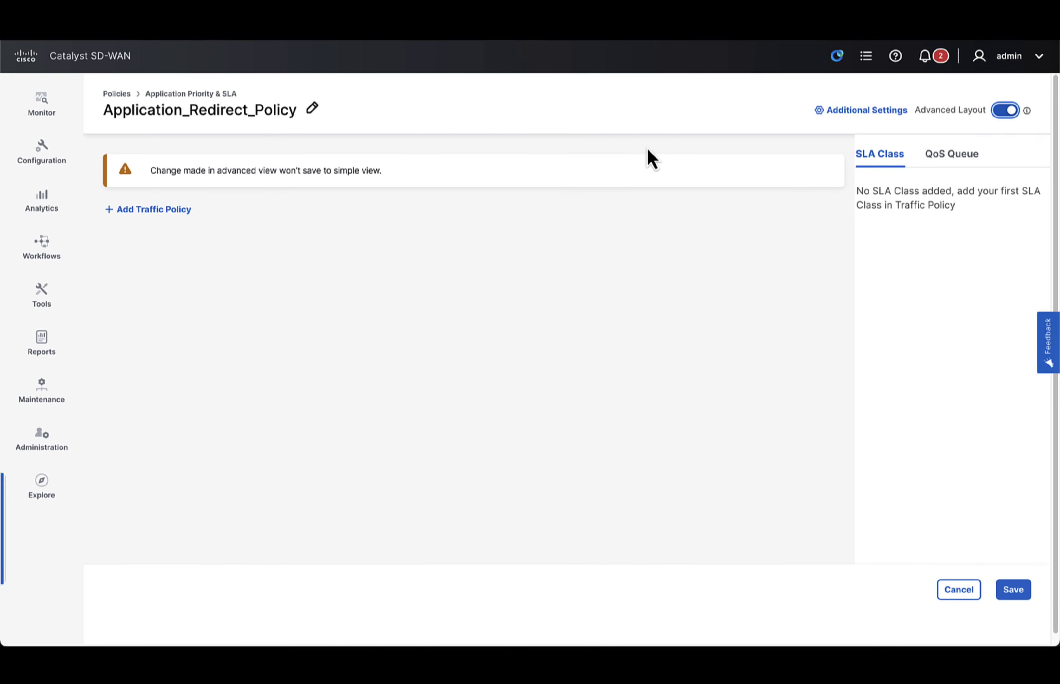
- Add a traffic policy named Dropbox_Redirect for VPN SJC_Employees_Service_VPN with direction Service and default action Accept
left_click(166, 212)
left_click(335, 256)
type("Dropbox_Redirect")
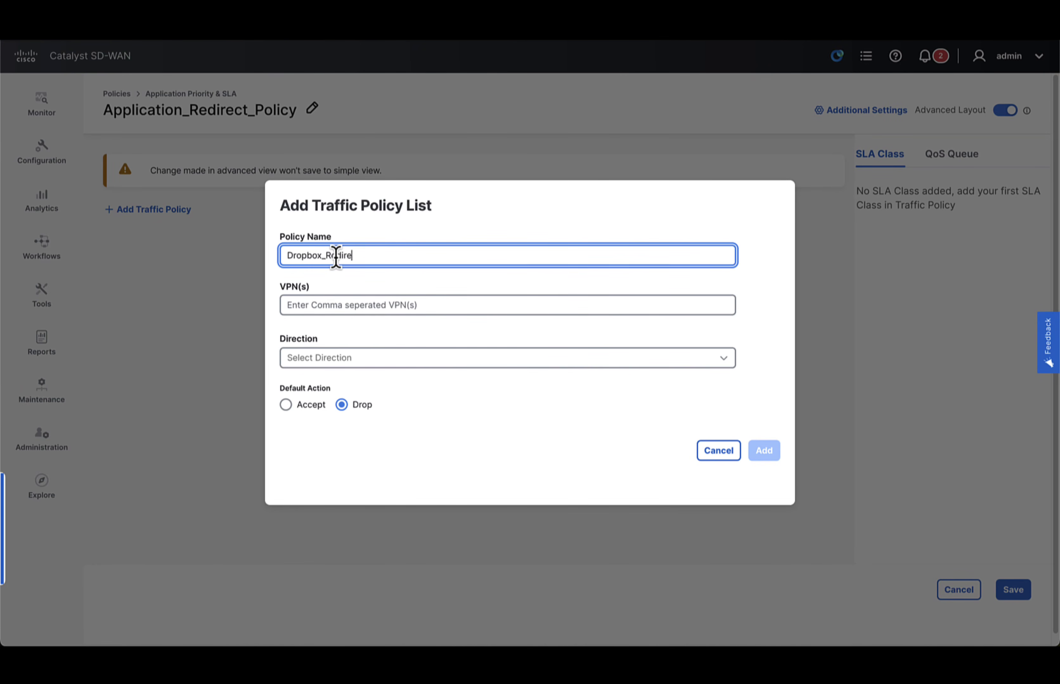
left_click(335, 306)
left_click(347, 372)
left_click(361, 361)
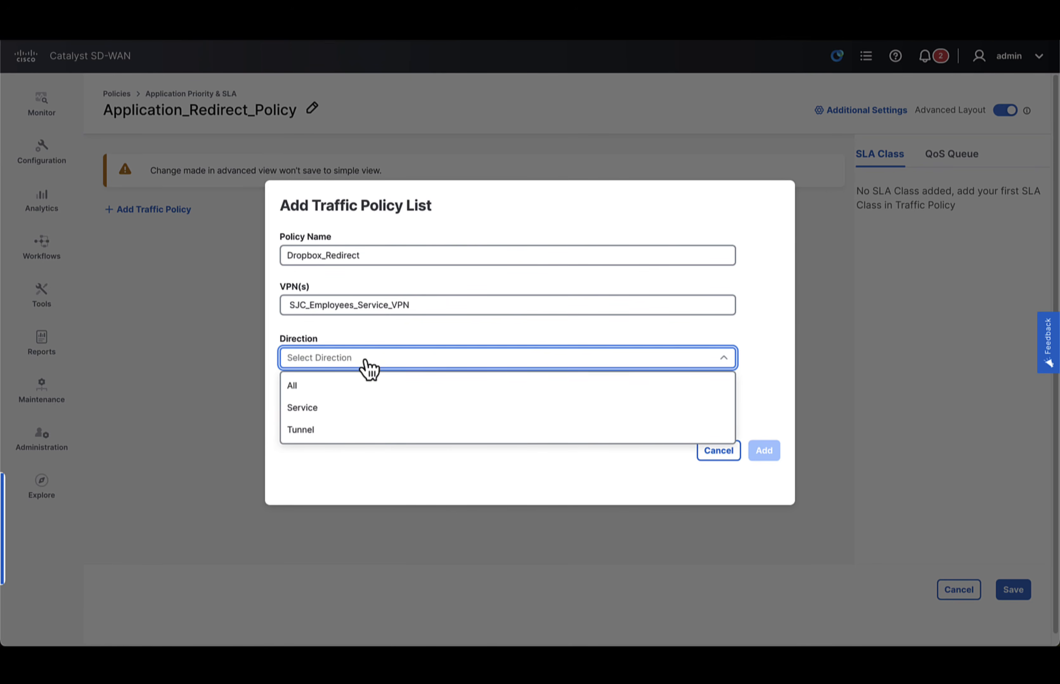
left_click(340, 407)
left_click(285, 405)
left_click(763, 450)
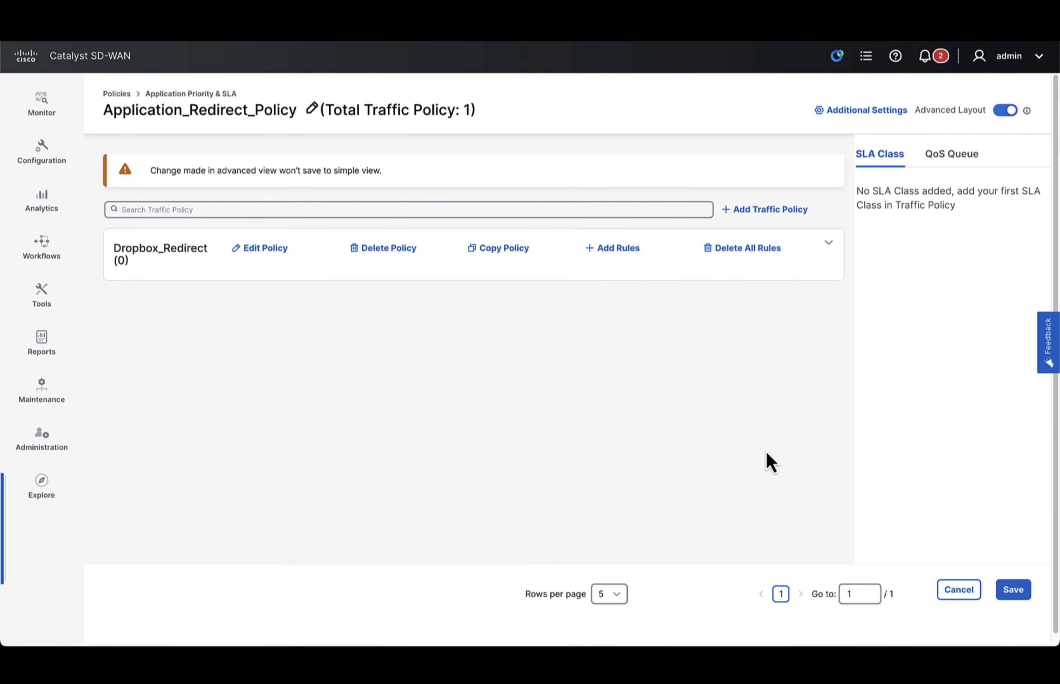
- Add a rule named Dropbox_Apps to the Dropbox_Redirect policy, matching the application list dropbox_apps
left_click(622, 251)
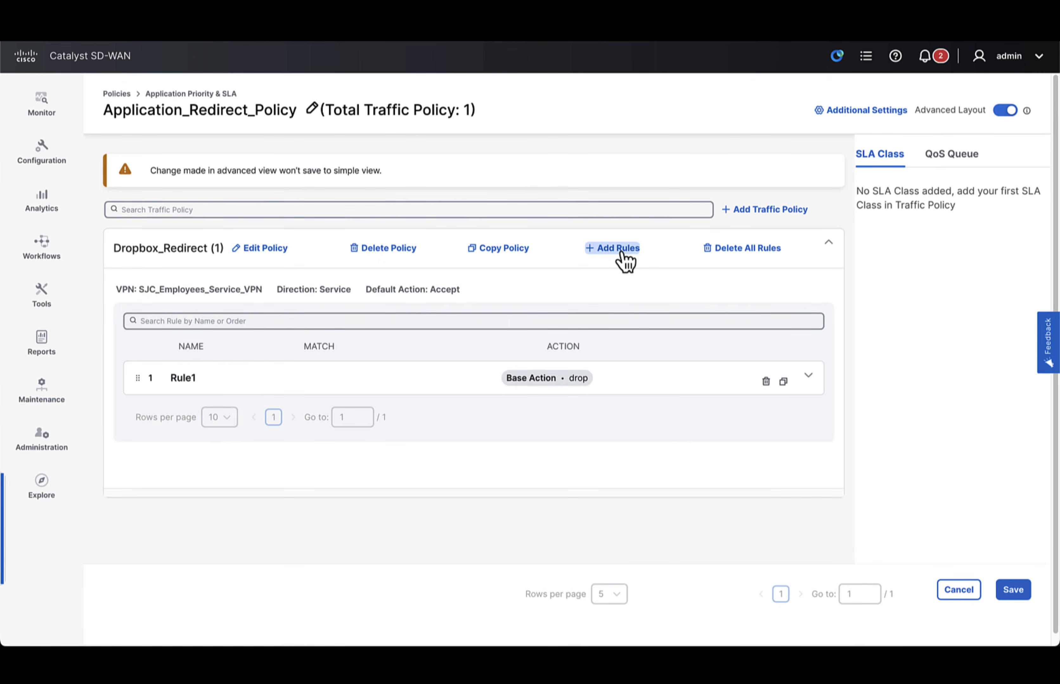
double_click(288, 415)
type("Dropbox_Apps")
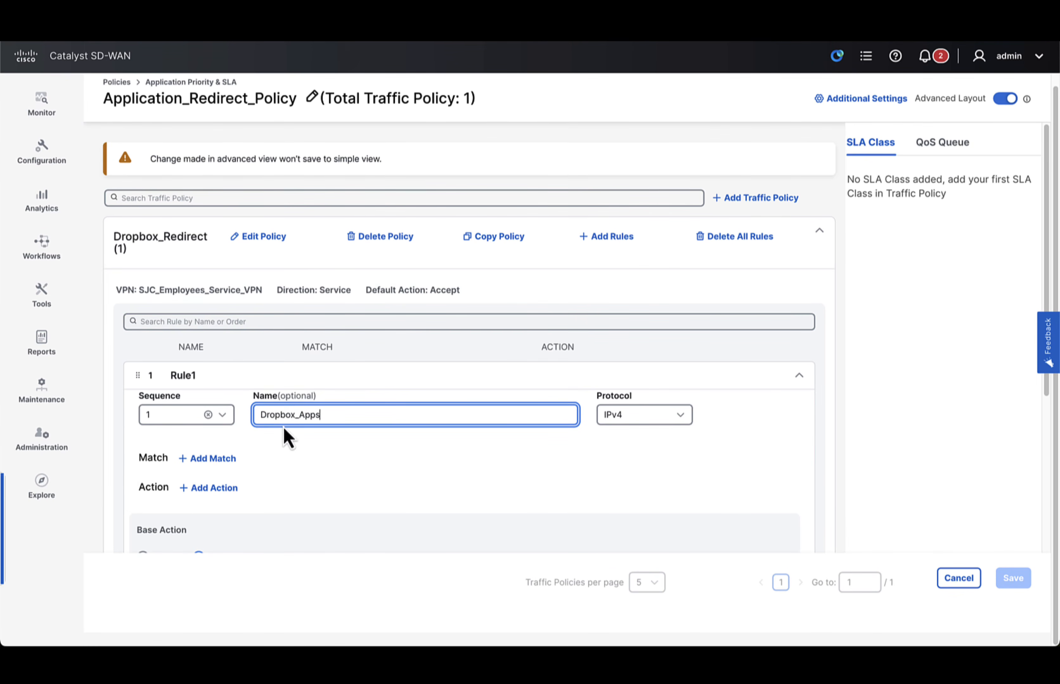
scroll(312, 427, "down", 2)
left_click(228, 401)
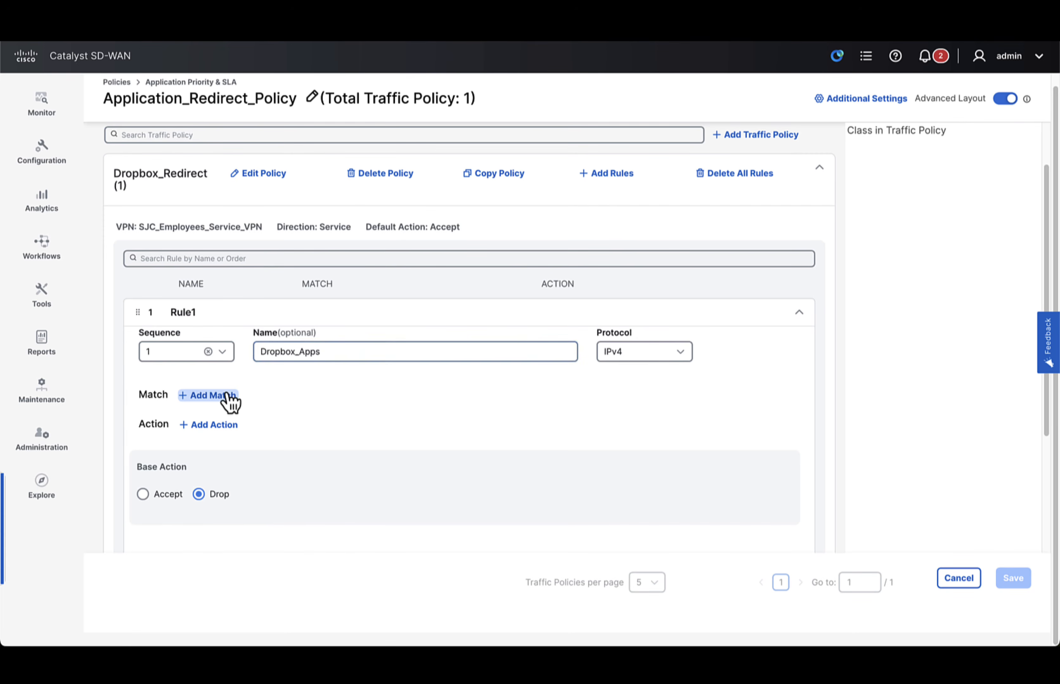
left_click(231, 418)
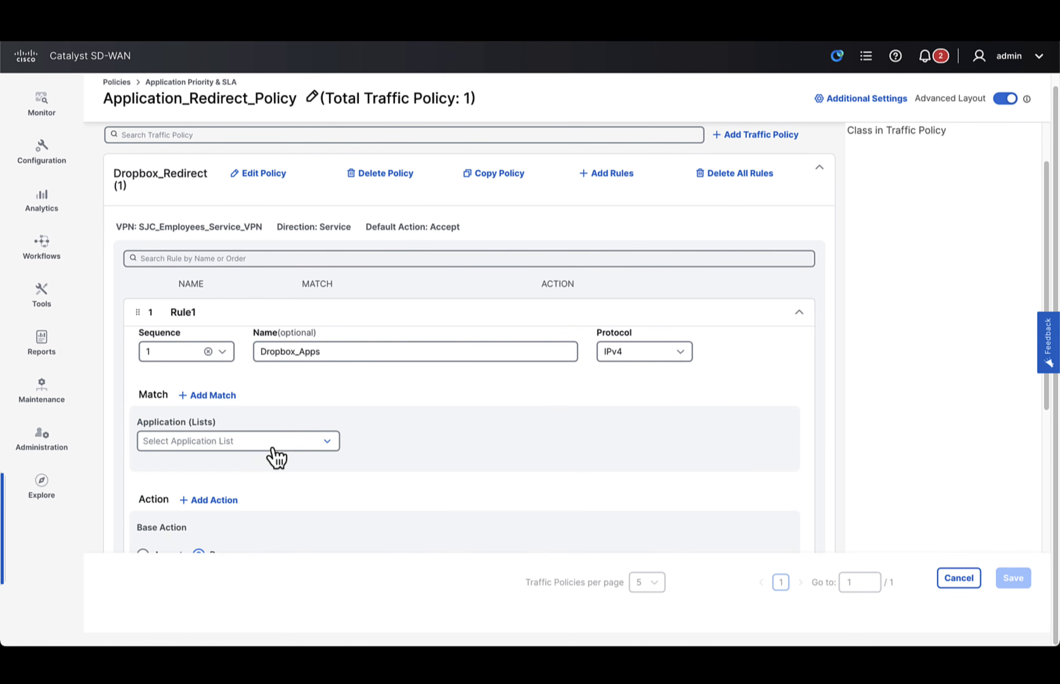
left_click(285, 447)
scroll(232, 547, "down", 1)
scroll(228, 552, "down", 2)
left_click(203, 572)
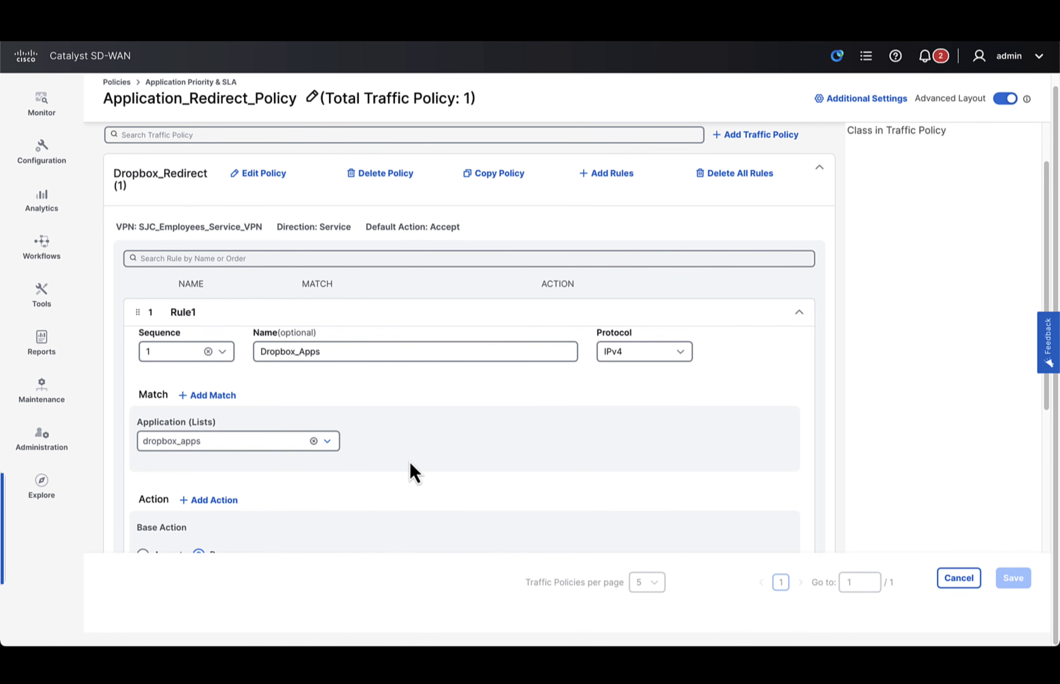
- Set the rule to Accept with a Secure Service Edge action using Cisco Secure Access, and save the rule and policy
scroll(414, 472, "down", 4)
left_click(144, 428)
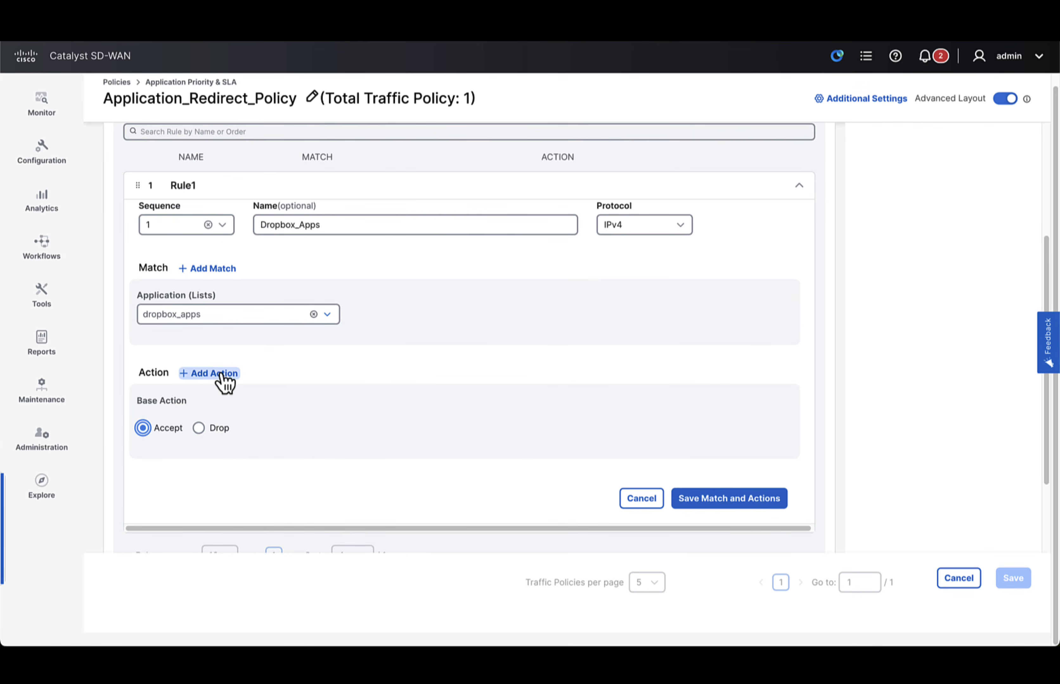
left_click(219, 375)
scroll(209, 487, "down", 5)
left_click(72, 562)
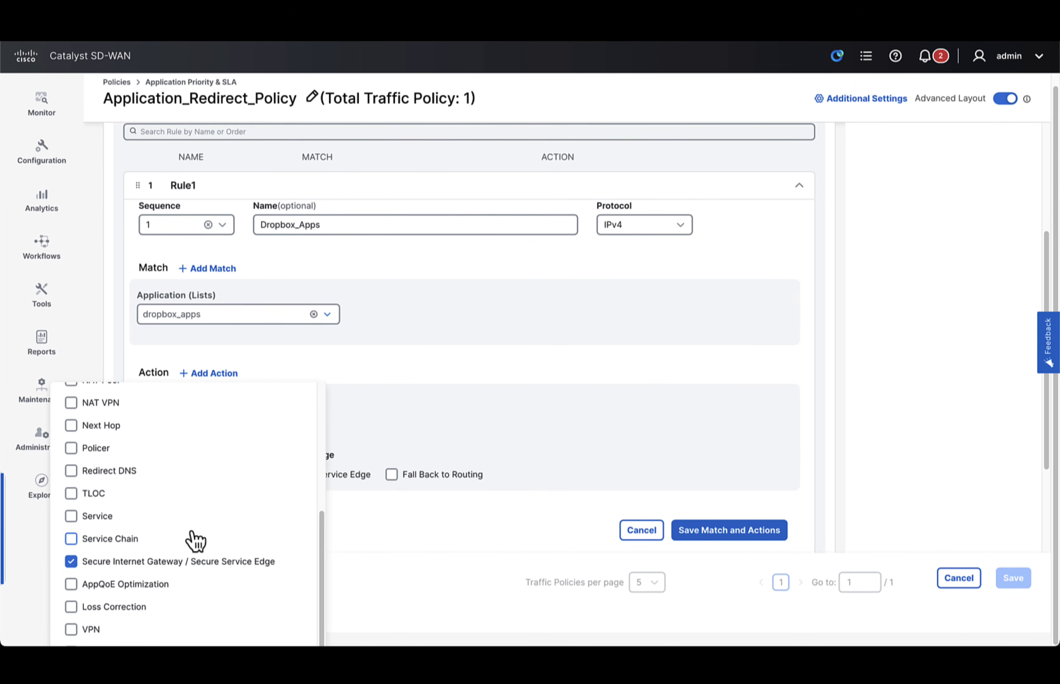
left_click(357, 476)
left_click(480, 477)
left_click(445, 506)
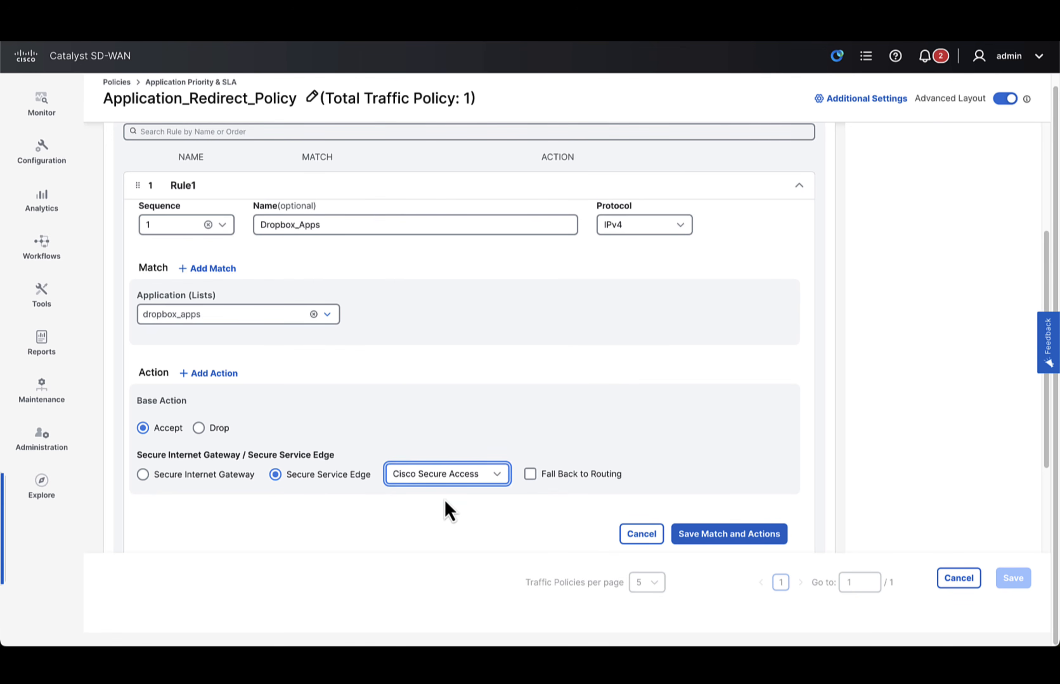
left_click(714, 538)
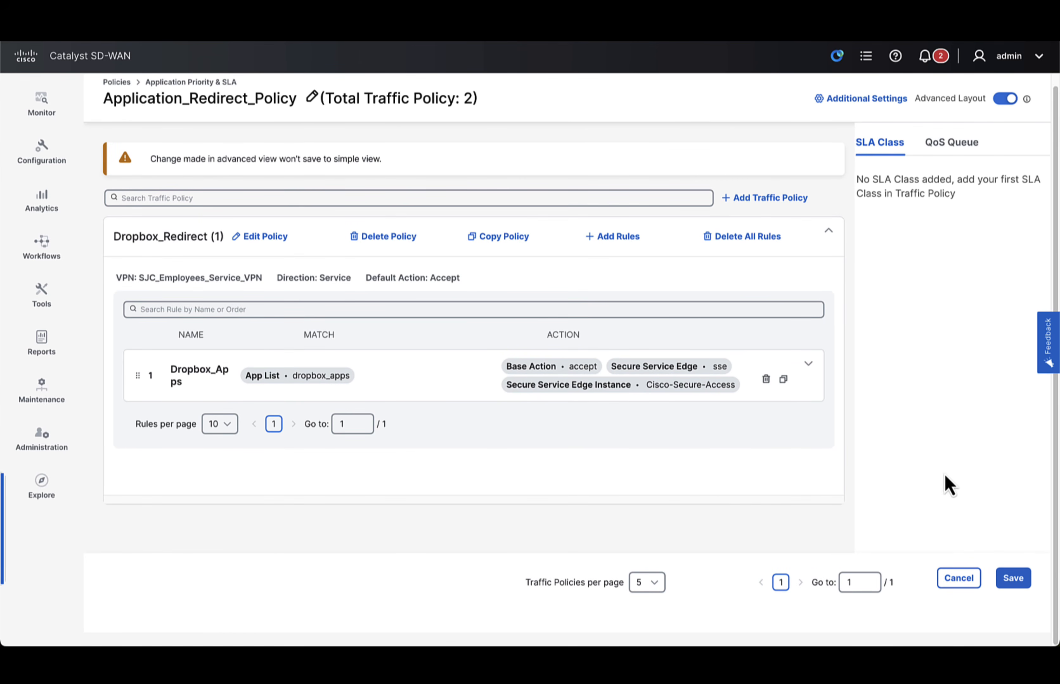
left_click(1012, 578)
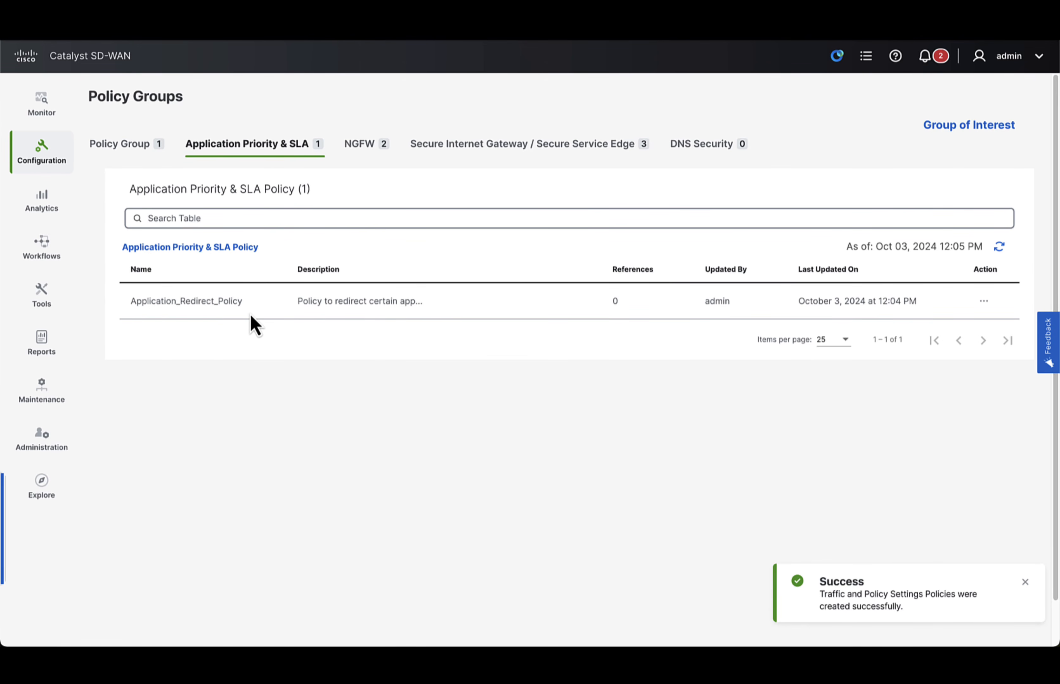
- Assign Application_Redirect_Policy as the application priority policy of SEC-POLICY-GROUP and save the group
left_click(139, 148)
left_click(180, 272)
left_click(212, 375)
left_click(216, 397)
left_click(742, 398)
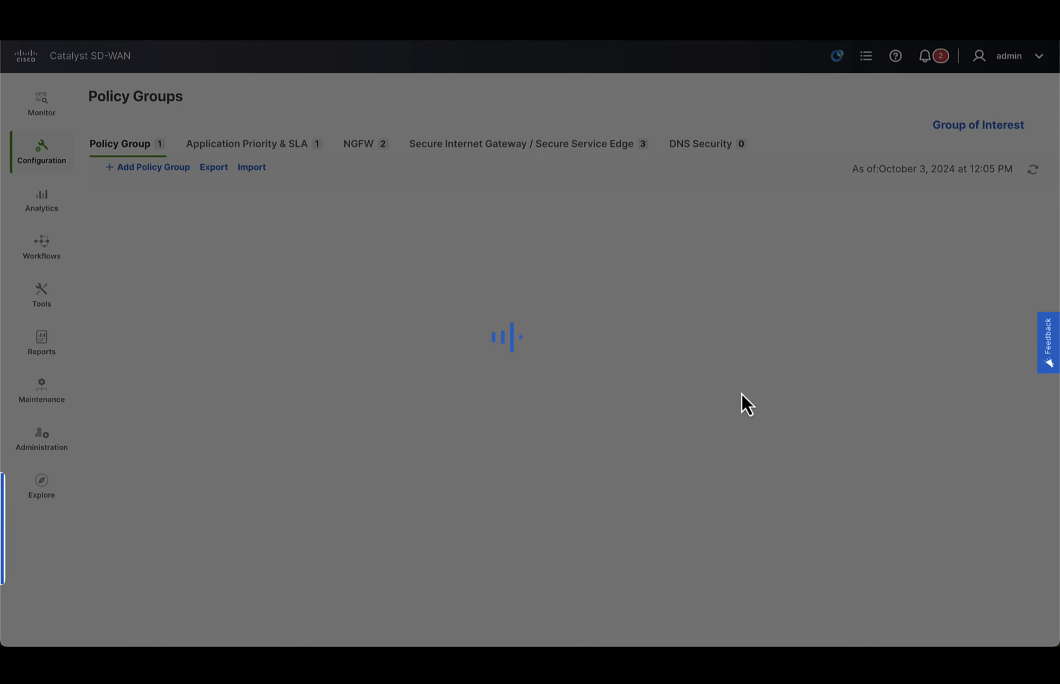
- Deploy the policy group to the SITE_1 edge device
left_click(819, 393)
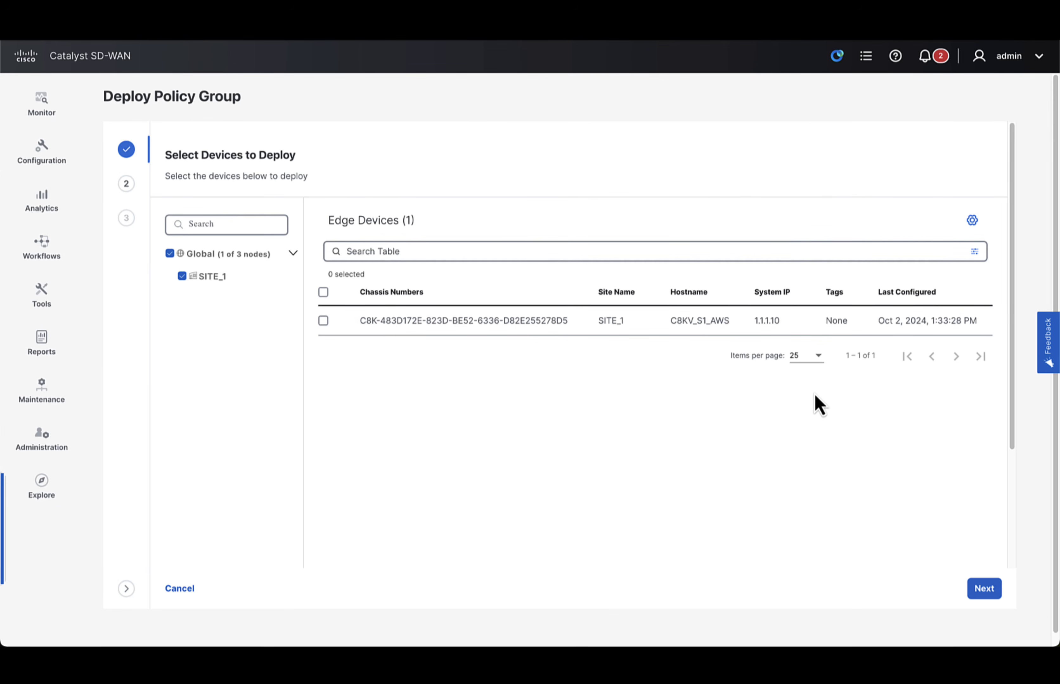
left_click(985, 590)
left_click(985, 589)
left_click(984, 590)
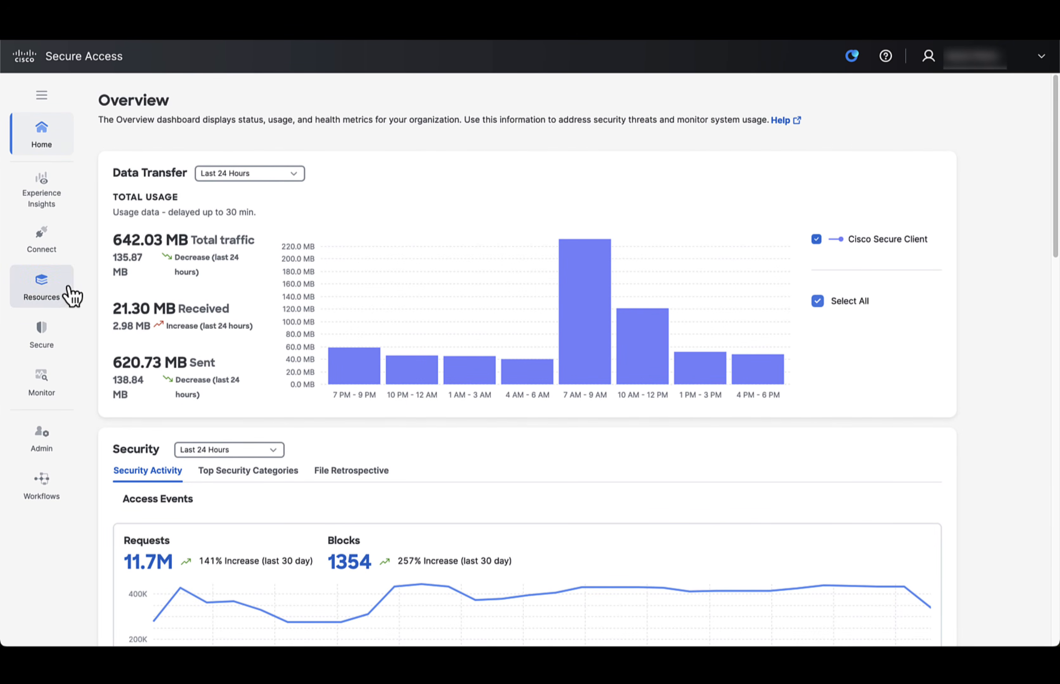
- Switch to Cisco Secure Access, search the access policy rules for SJC, and open SJC-BRANCH-1-INTERNET for editing
left_click(54, 339)
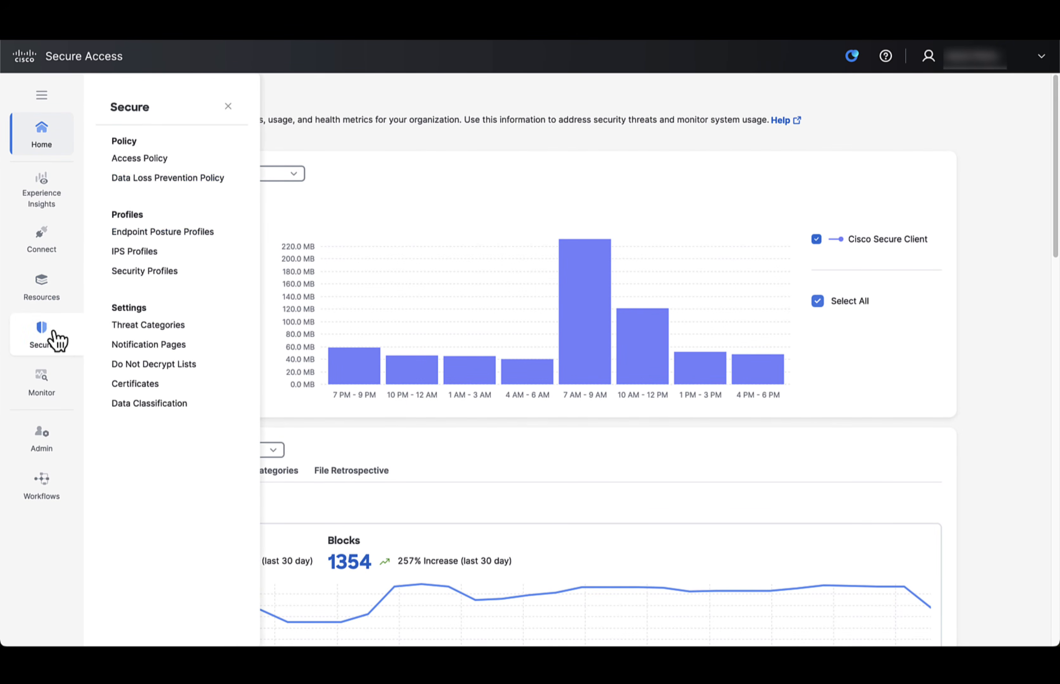
left_click(151, 159)
type("SJC")
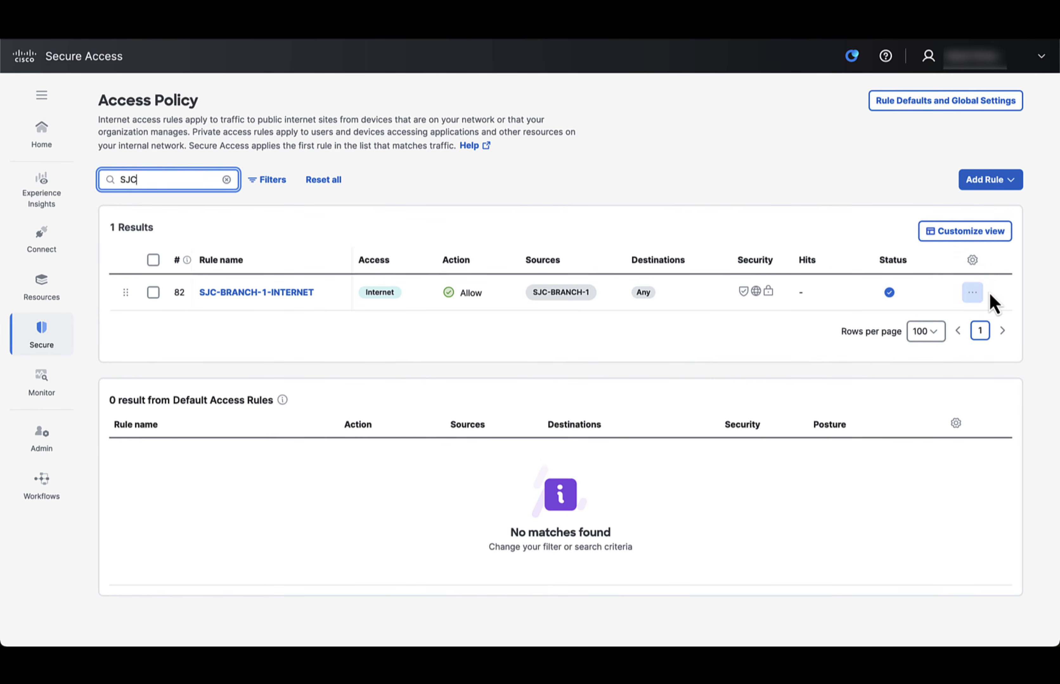
left_click(973, 293)
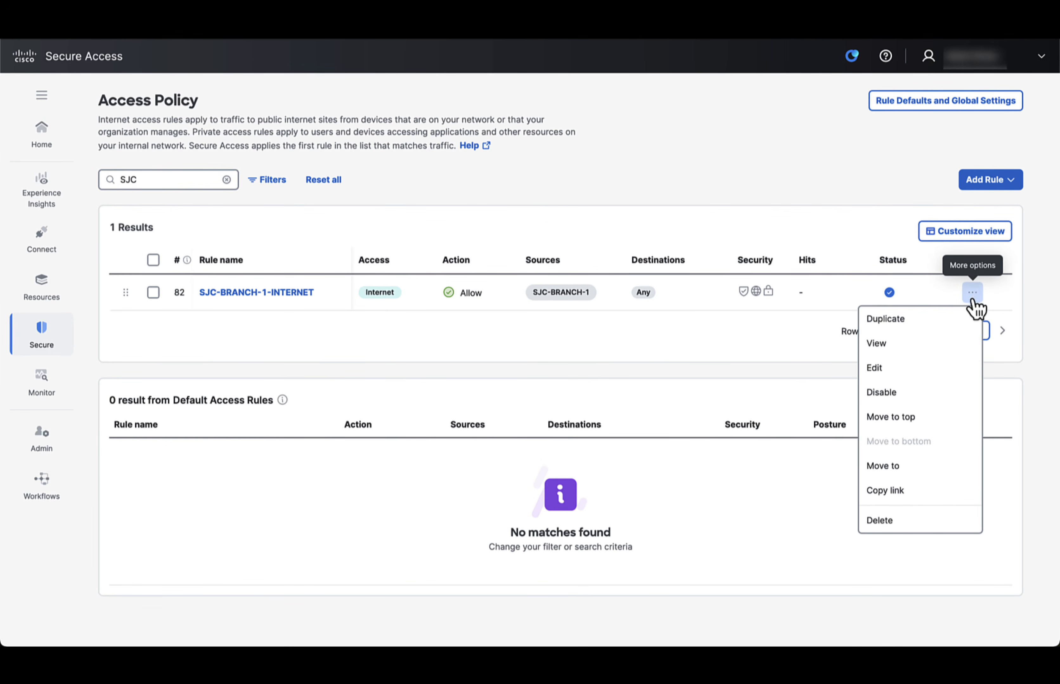
left_click(893, 369)
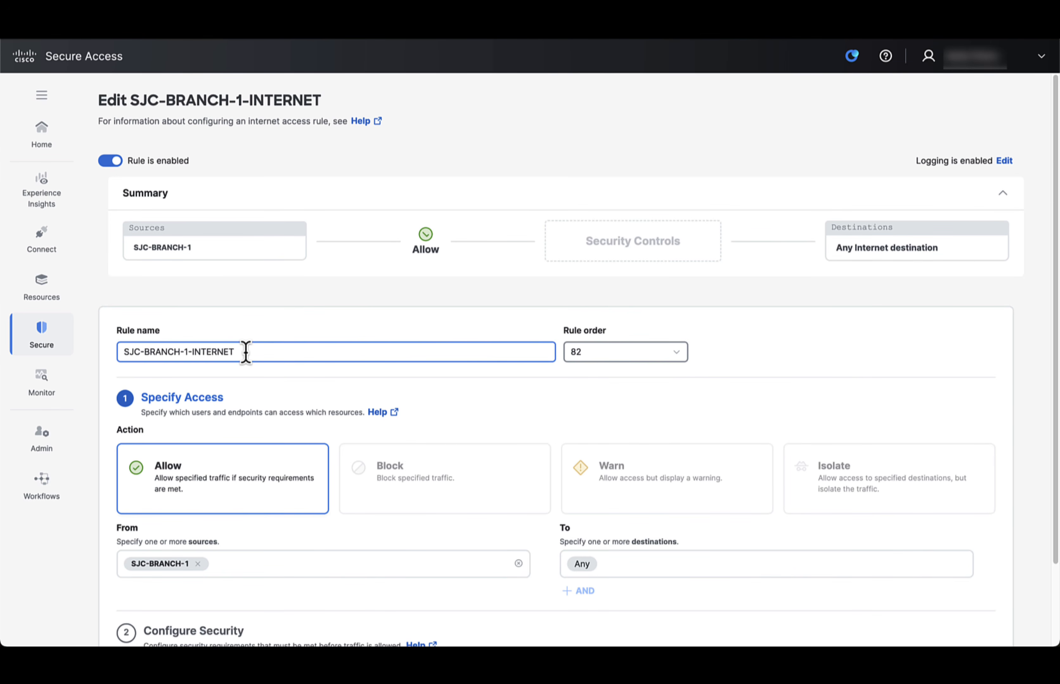
- Set the rule's destinations to the cloud storage applications Dropbox and Dropbox Transfer
scroll(401, 512, "down", 1)
left_click(658, 562)
scroll(712, 547, "down", 3)
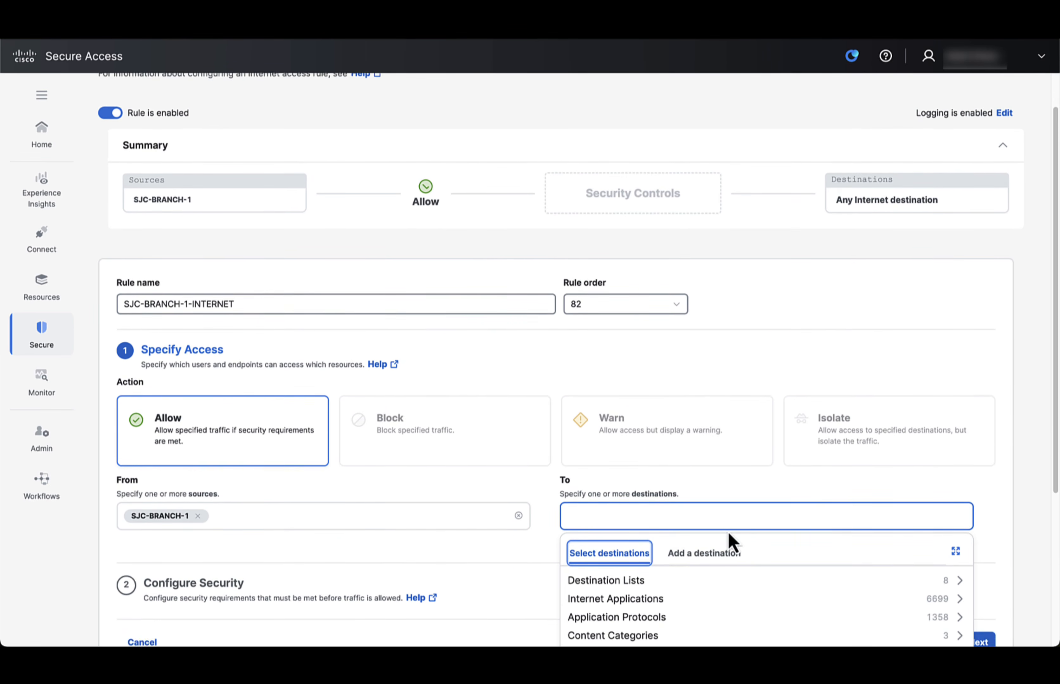
type("drop")
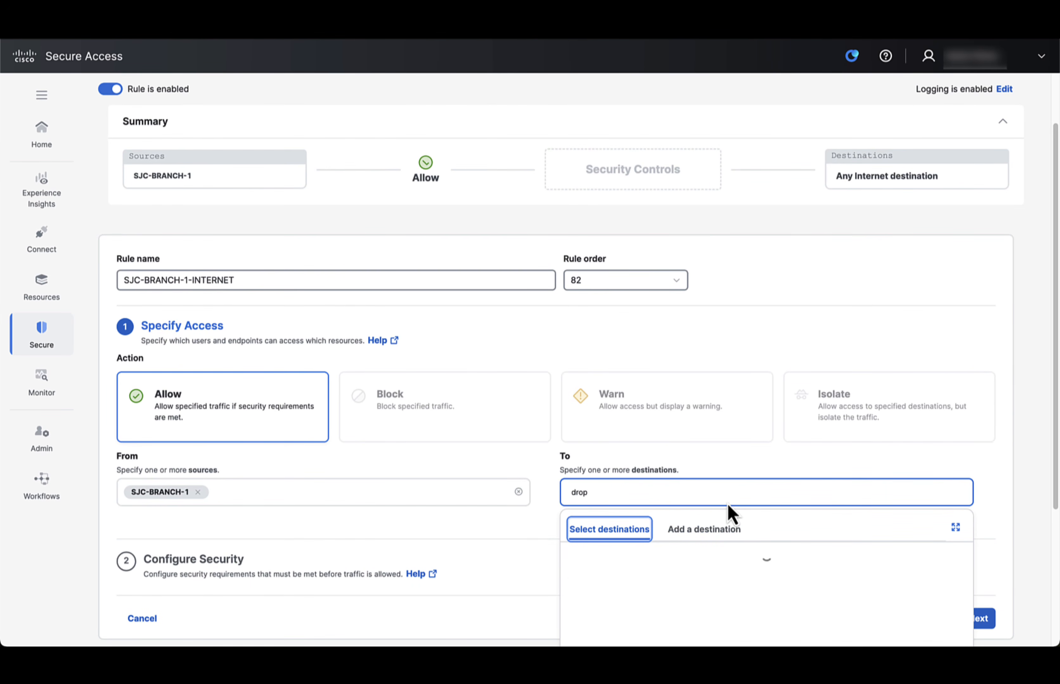
type("box")
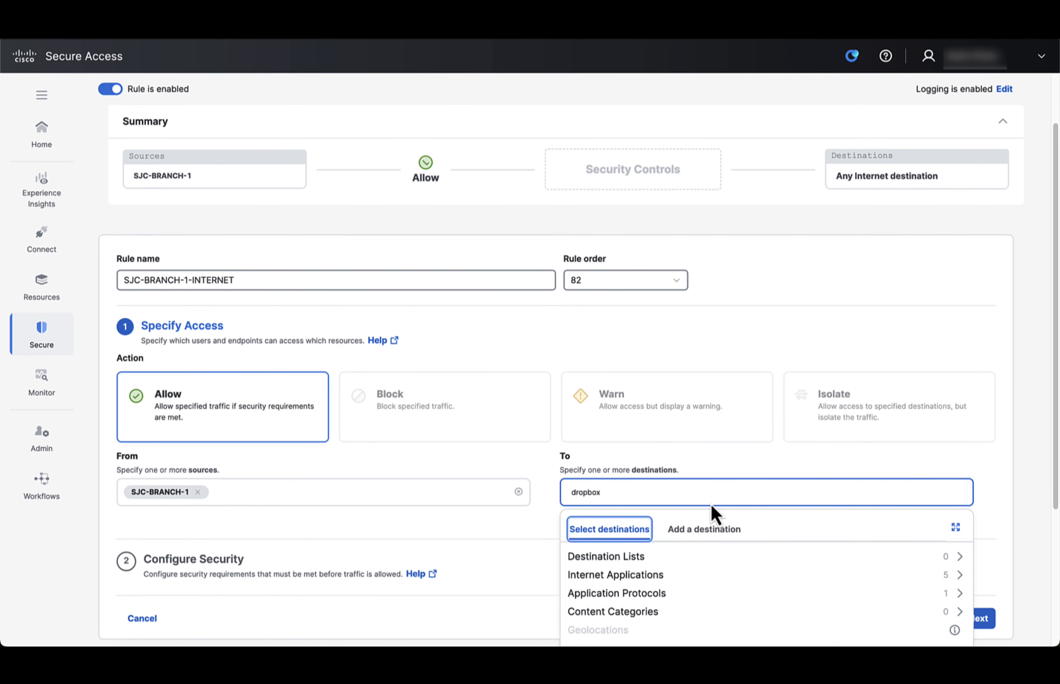
scroll(712, 512, "down", 1)
left_click(654, 564)
scroll(656, 572, "down", 3)
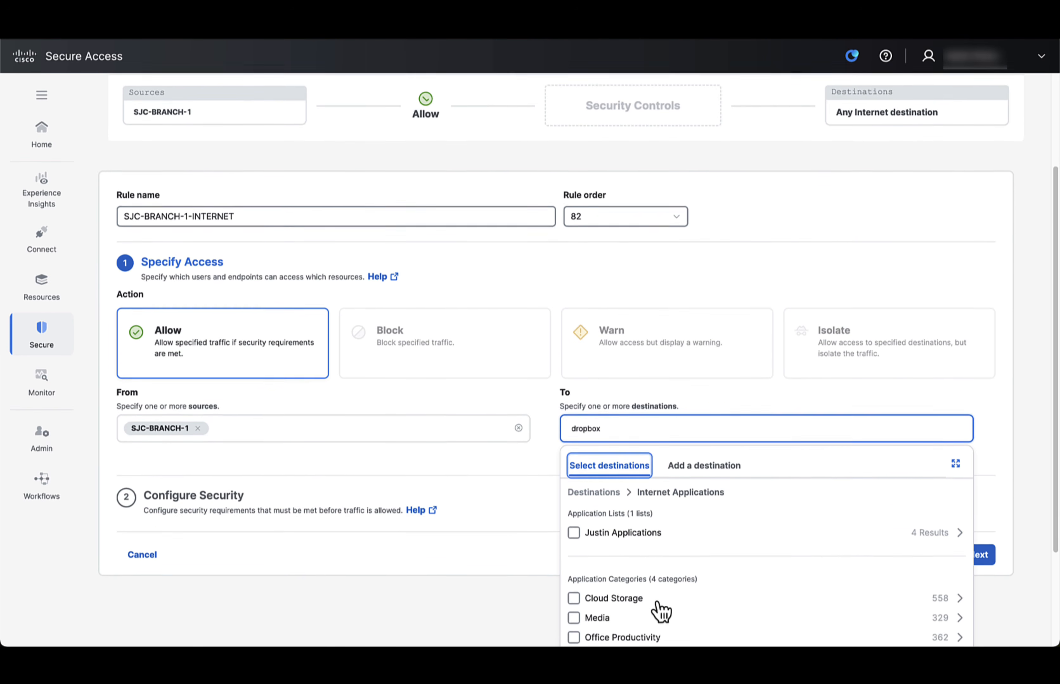
left_click(662, 575)
left_click(574, 491)
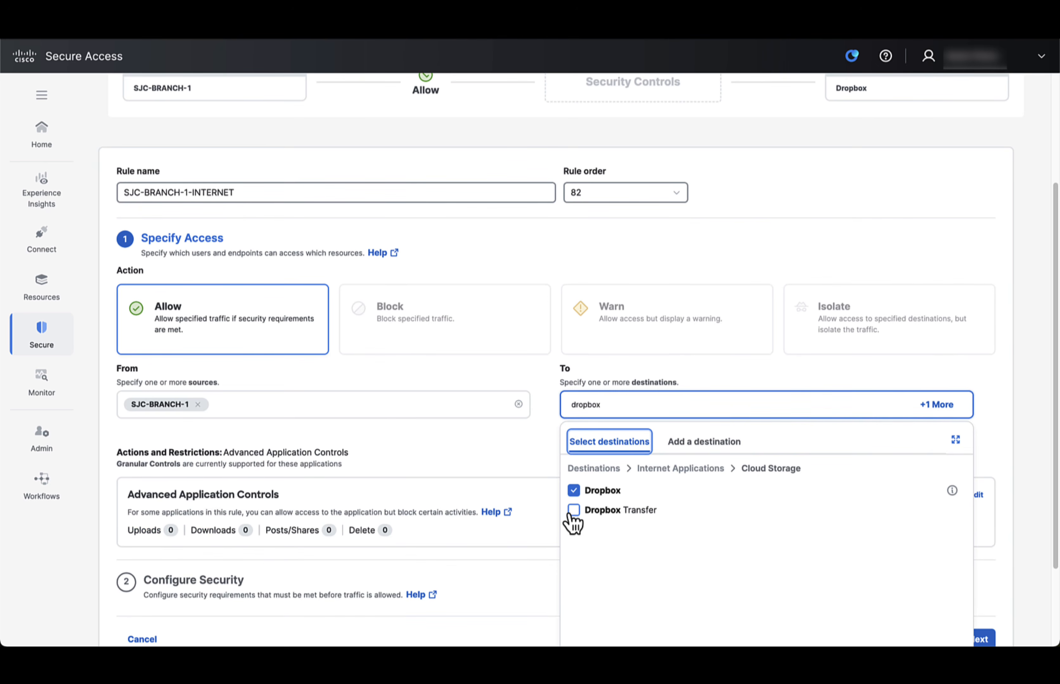
left_click(573, 511)
left_click(550, 497)
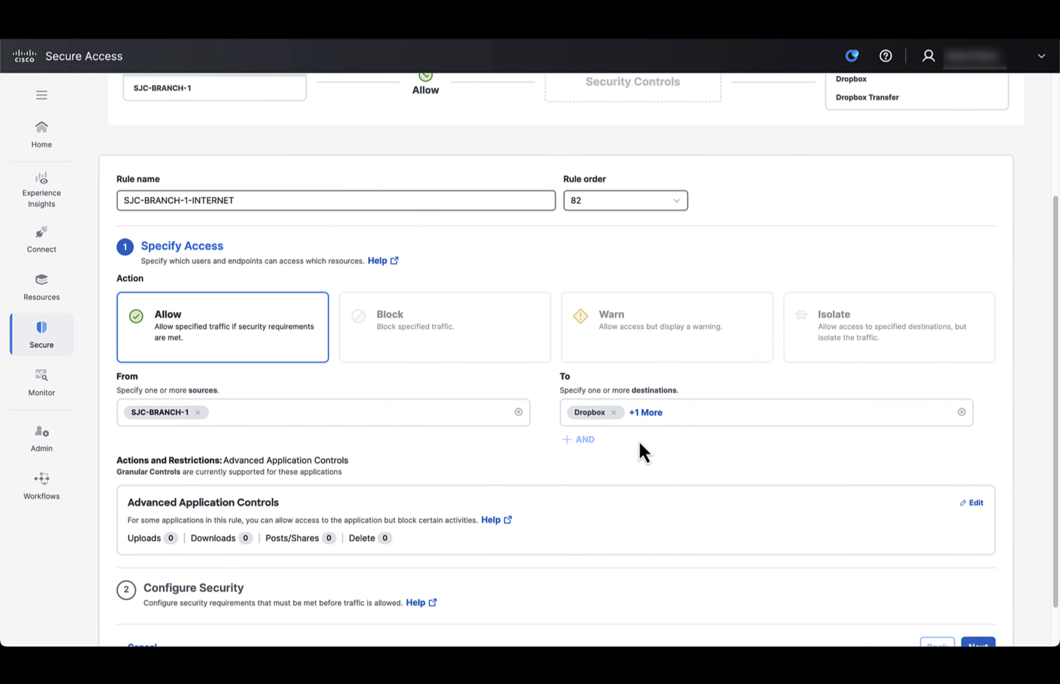
- Continue through the rule's security configuration with its existing settings and save the rule
scroll(641, 461, "down", 3)
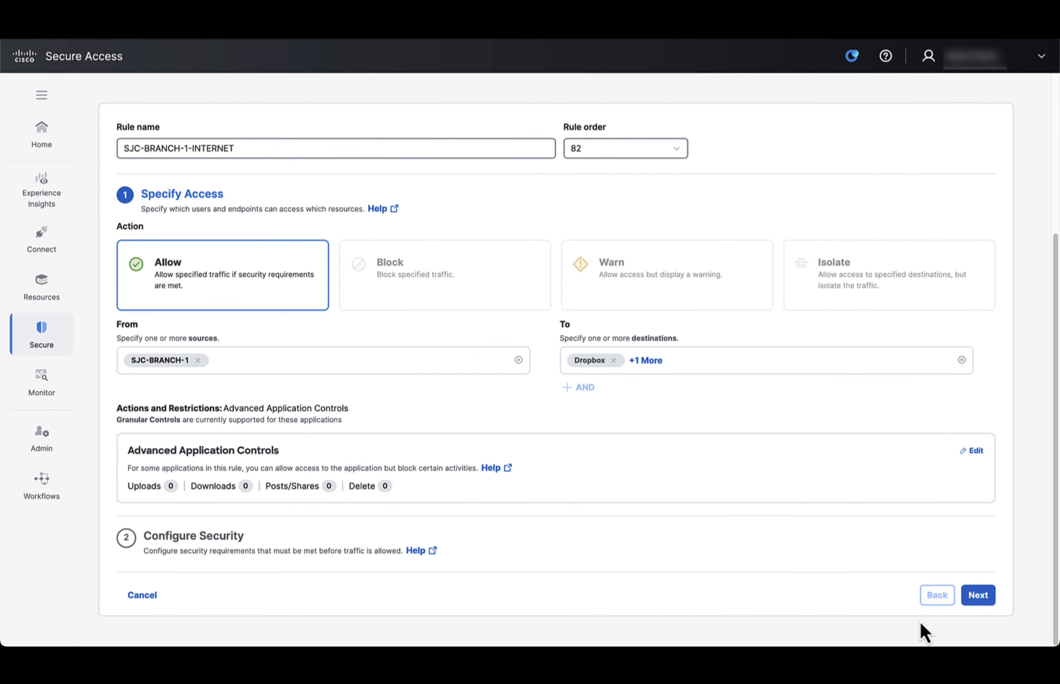
left_click(979, 597)
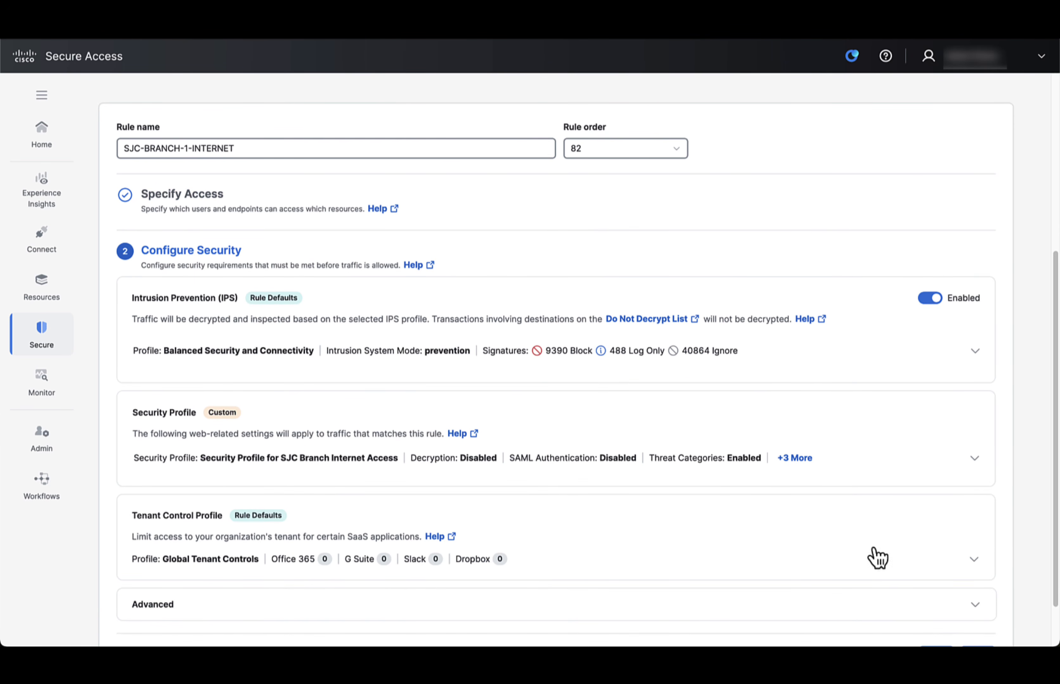
scroll(532, 455, "down", 2)
left_click(982, 600)
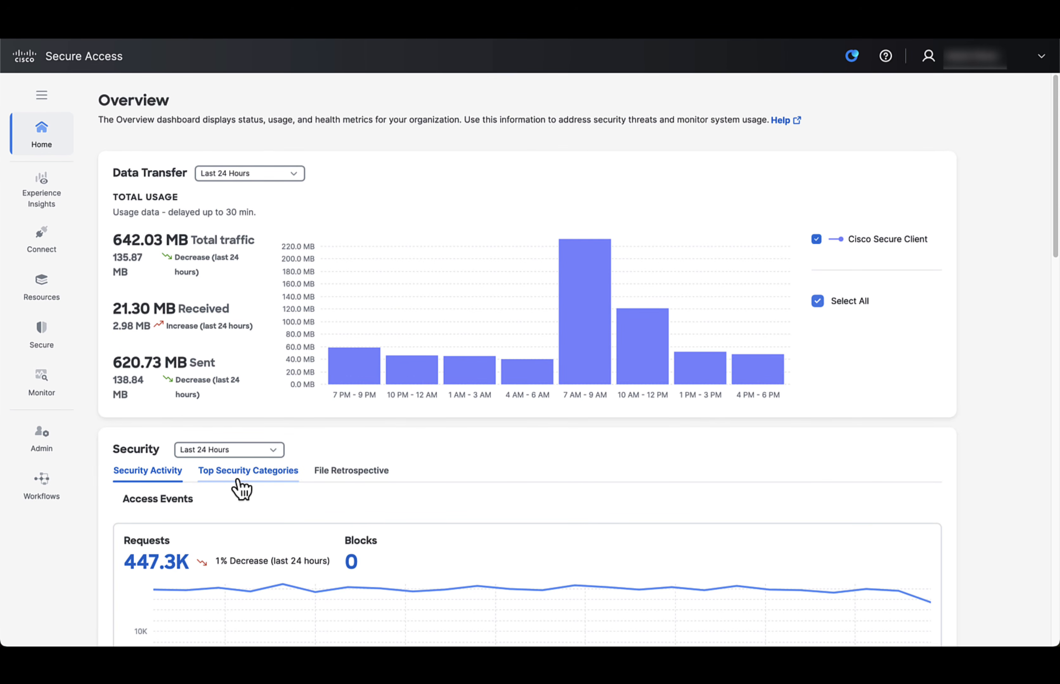
- Show the top security categories in the overview's Security section for the last month
scroll(289, 480, "down", 3)
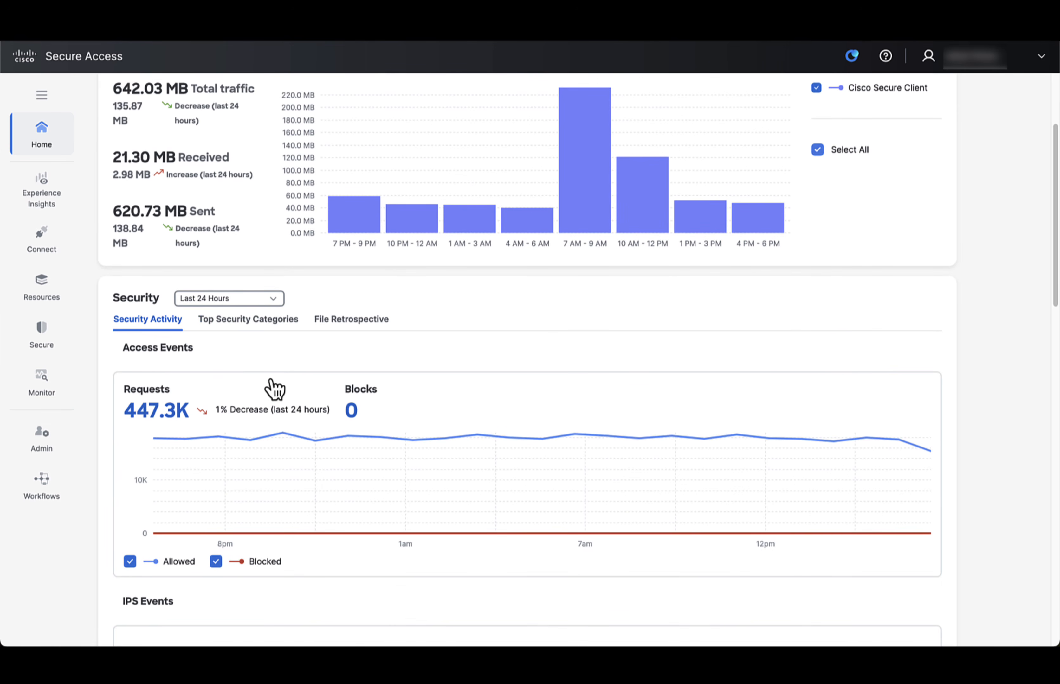
left_click(234, 320)
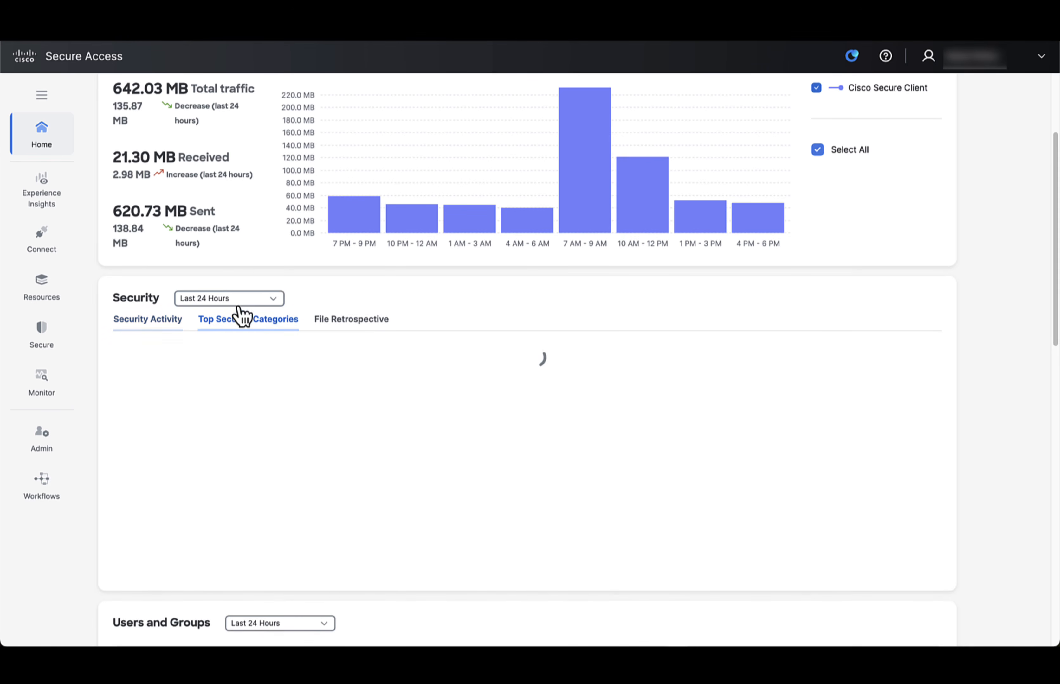
left_click(232, 302)
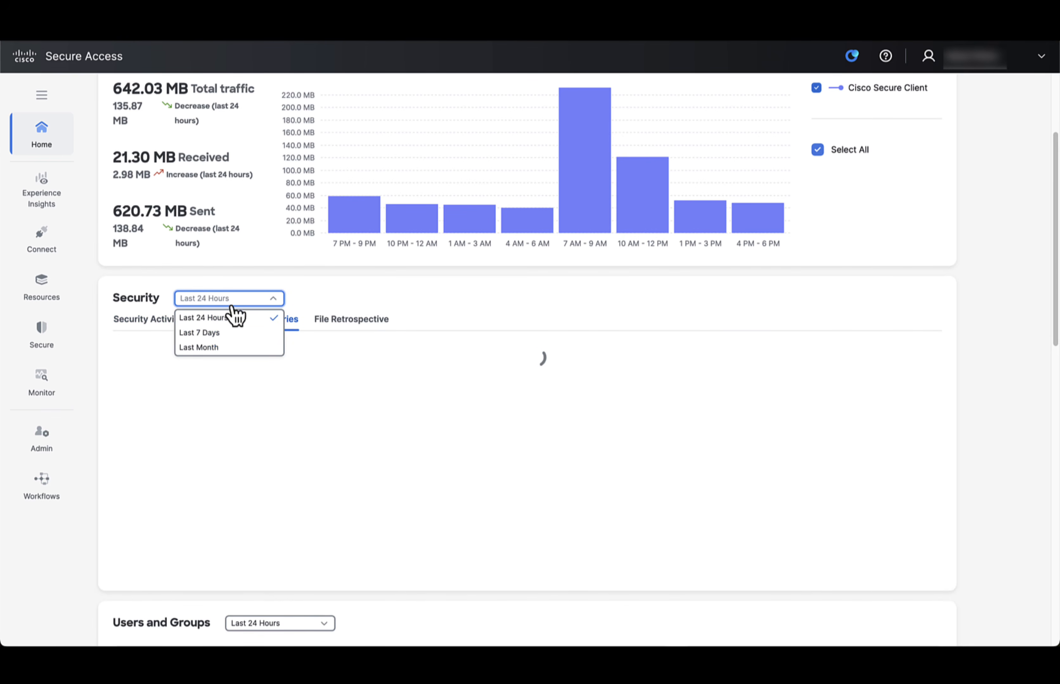
left_click(229, 350)
scroll(391, 366, "down", 1)
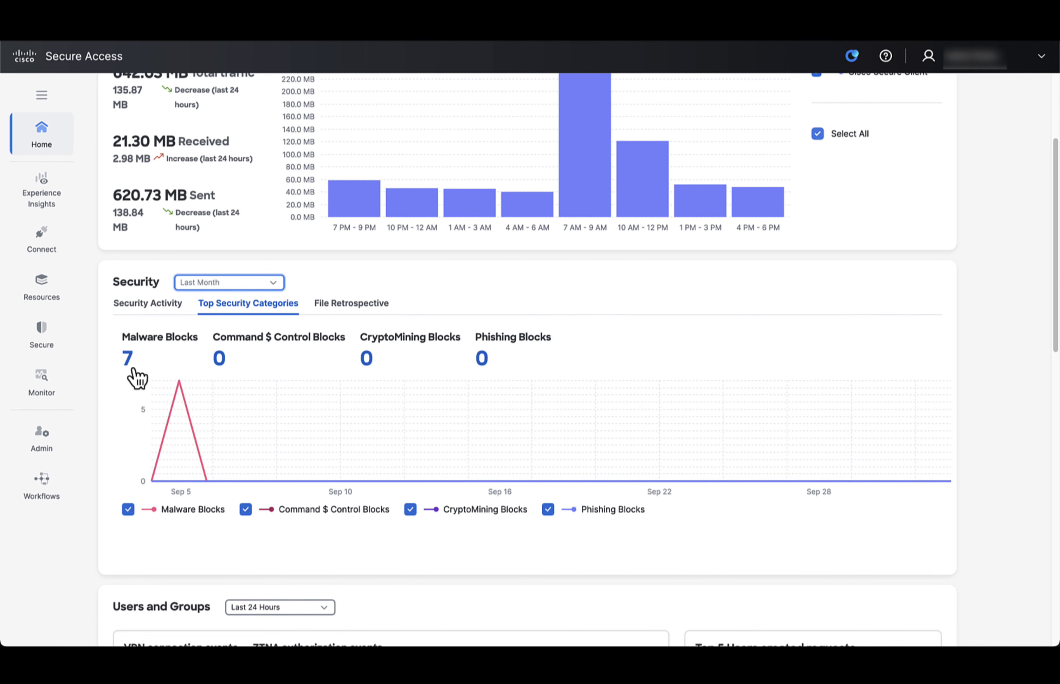
- Open the activity behind the Malware Blocks count and view the full details of the first listed event
left_click(128, 358)
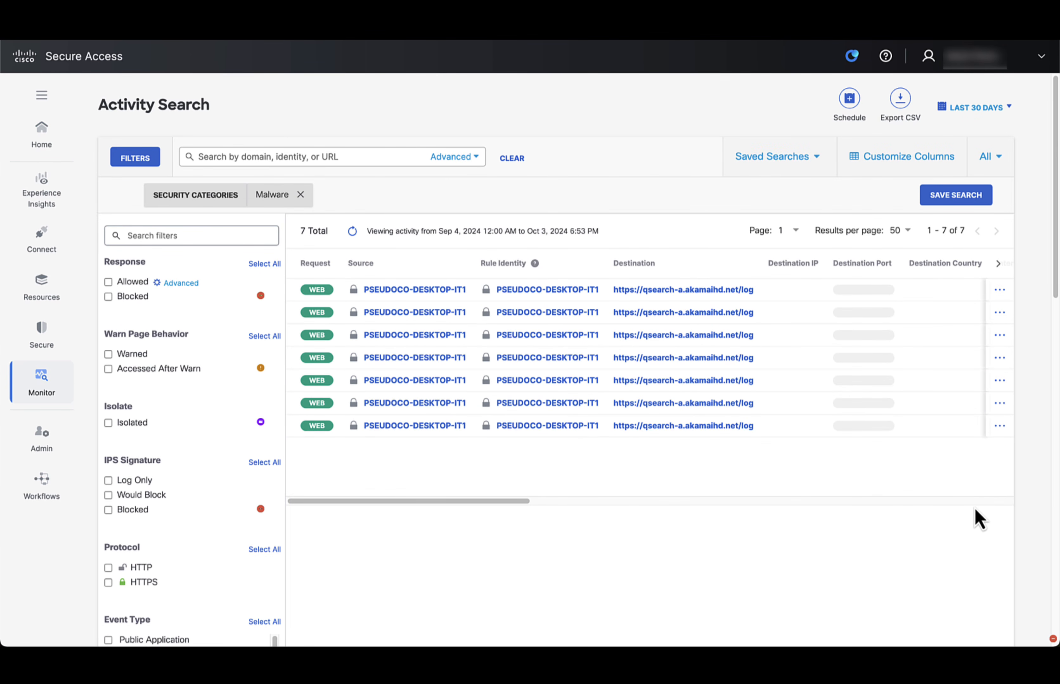
left_click(1000, 291)
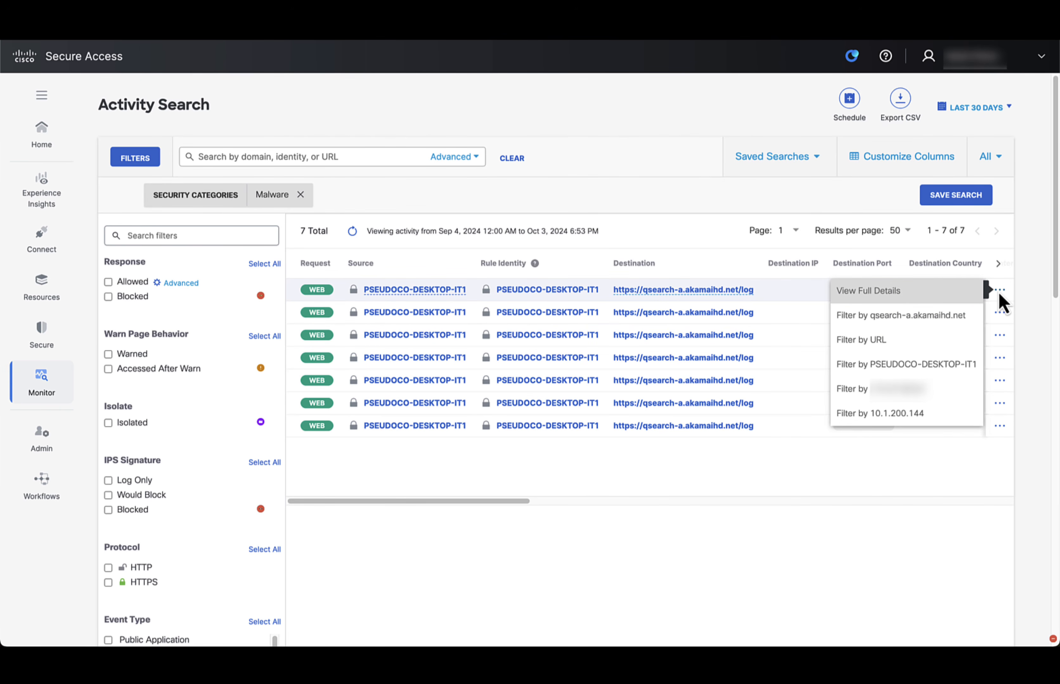
left_click(864, 295)
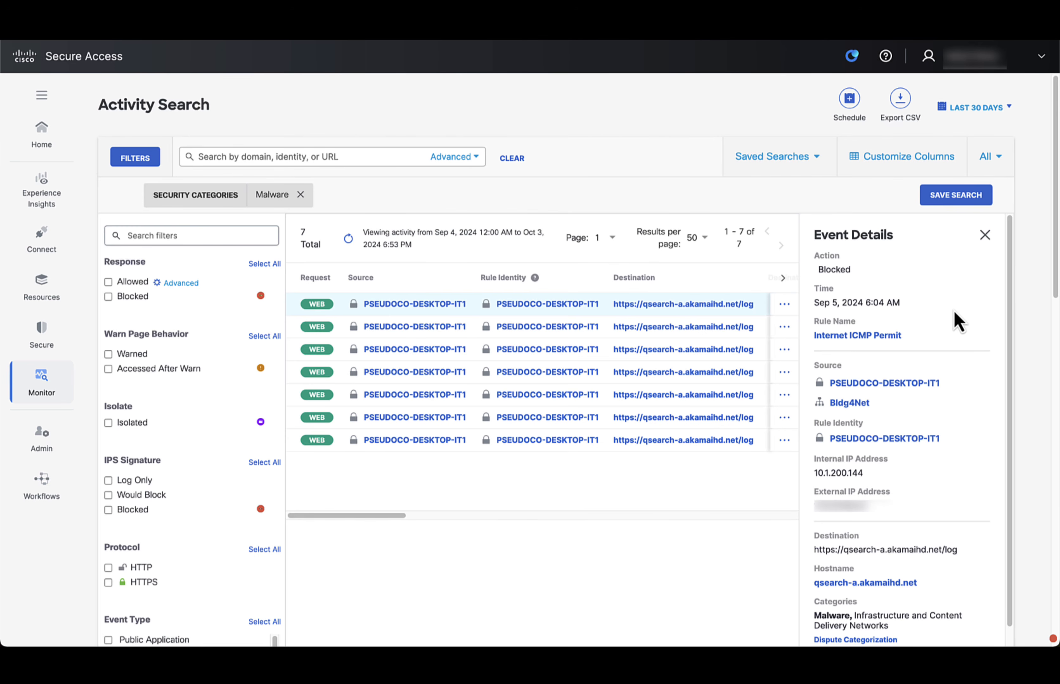